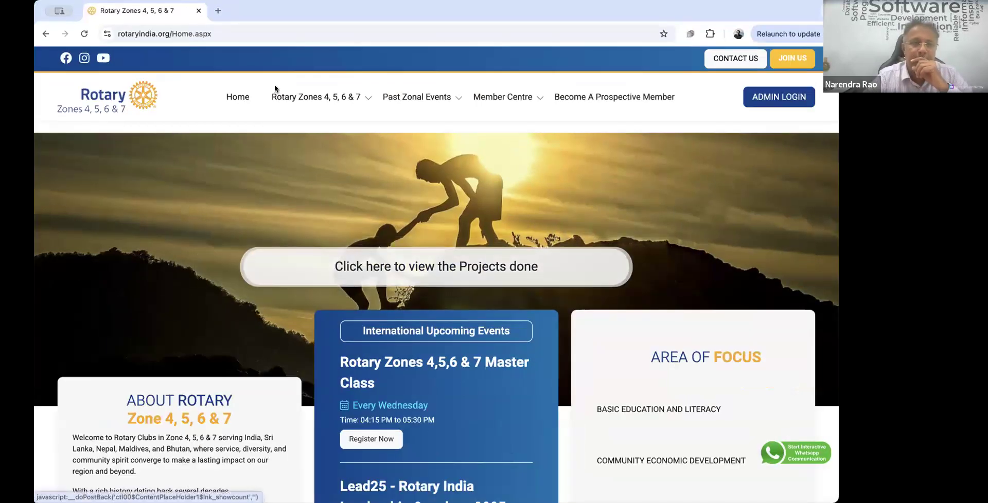
# Step: Reload the portal home page and show the all-years summary: 3,70,306 projects by 3,623 clubs
pyautogui.click(233, 37)
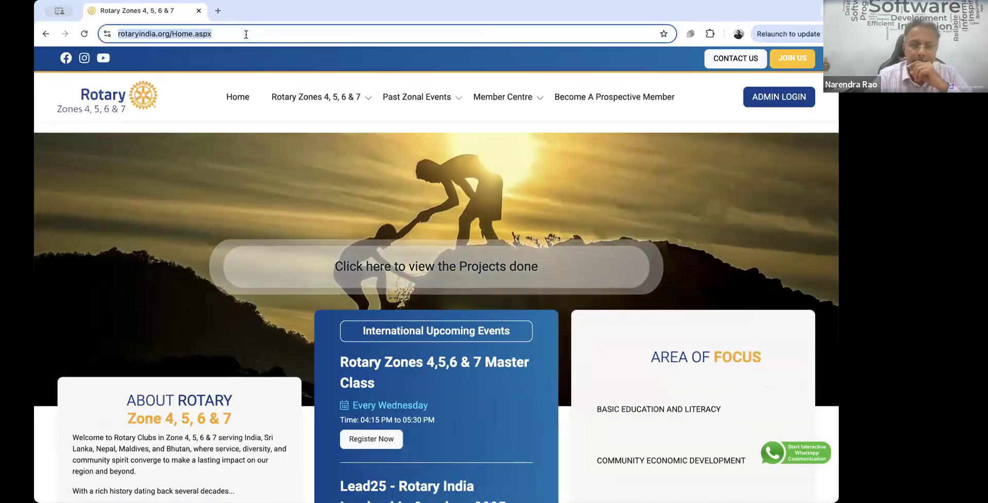
pyautogui.press('Return')
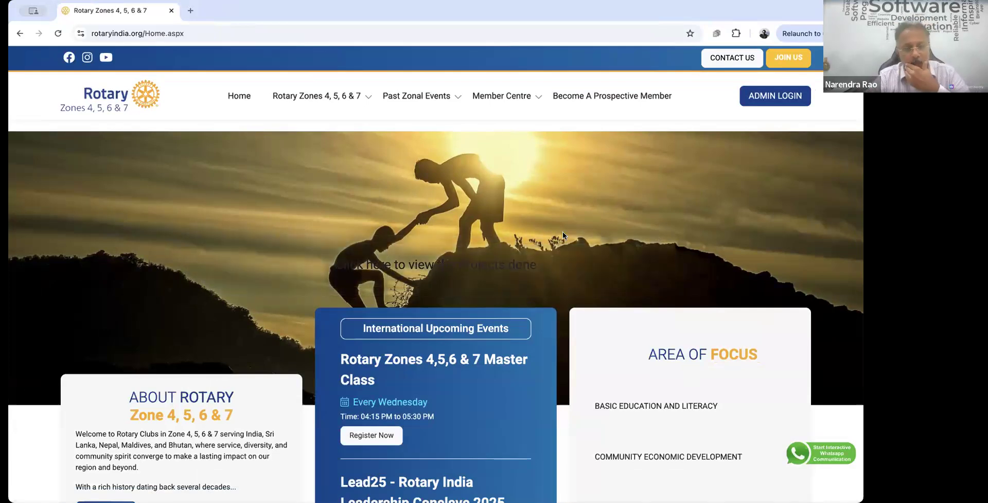
pyautogui.click(441, 338)
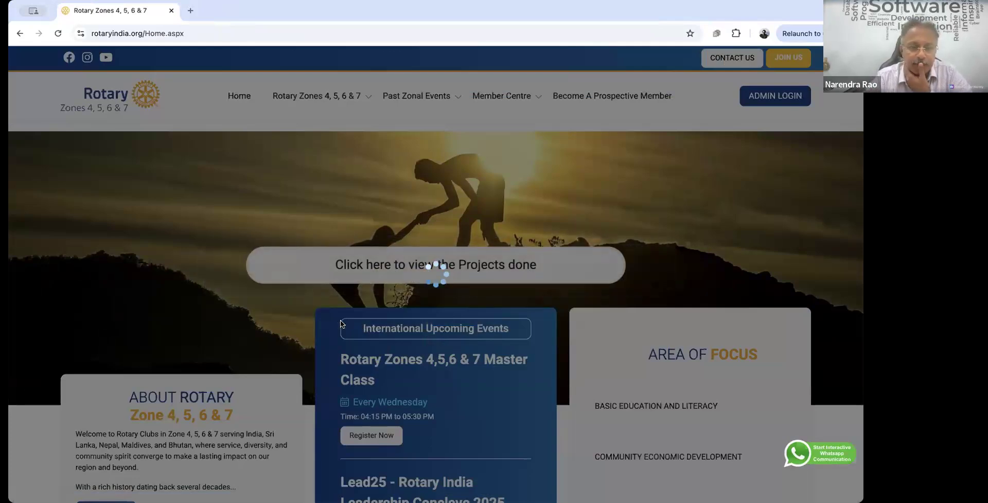
pyautogui.scroll(-1, 354, 361)
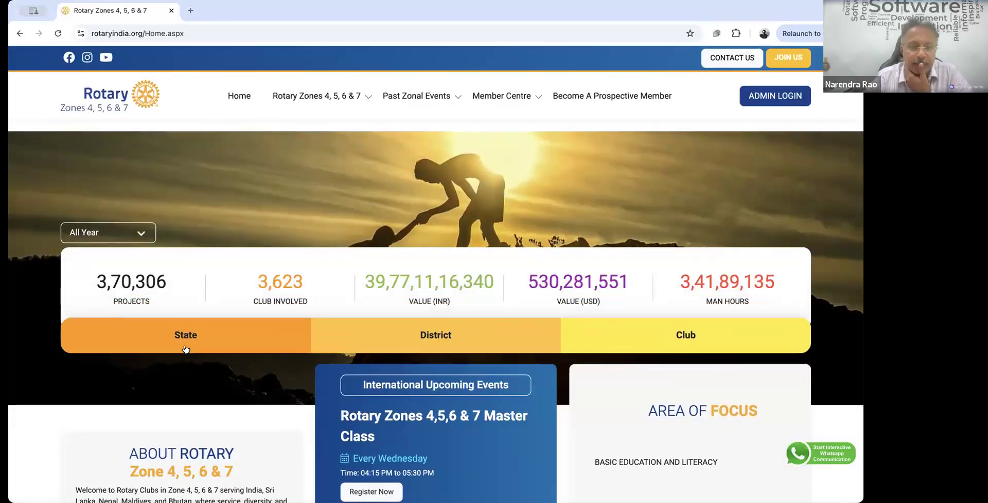
# Step: Switch the project statistics to 2025-2026 (1,911 projects, 605 clubs) and view the district breakdown
pyautogui.click(136, 235)
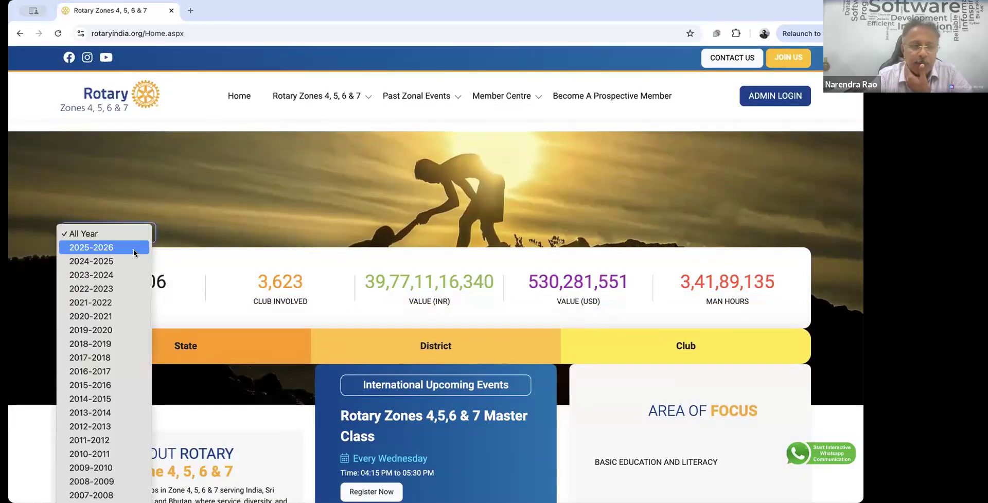
pyautogui.click(134, 248)
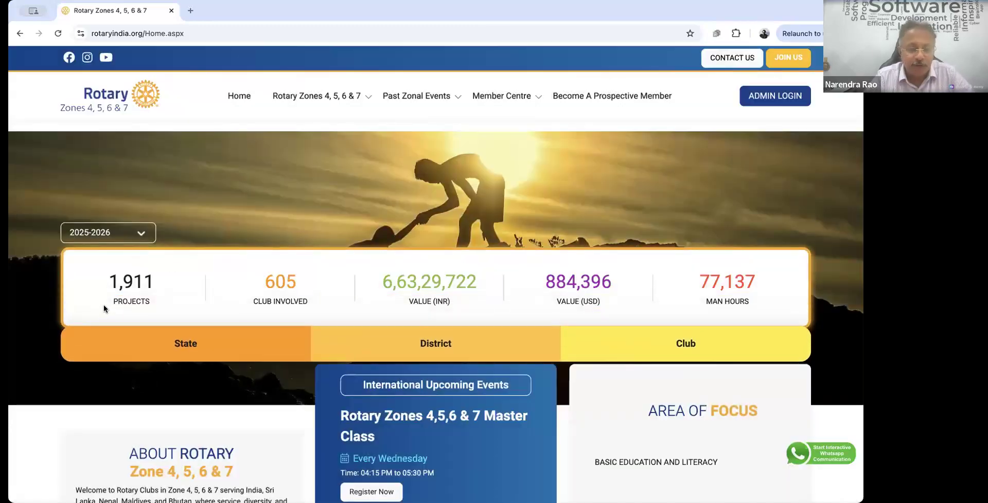
pyautogui.scroll(5, 94, 308)
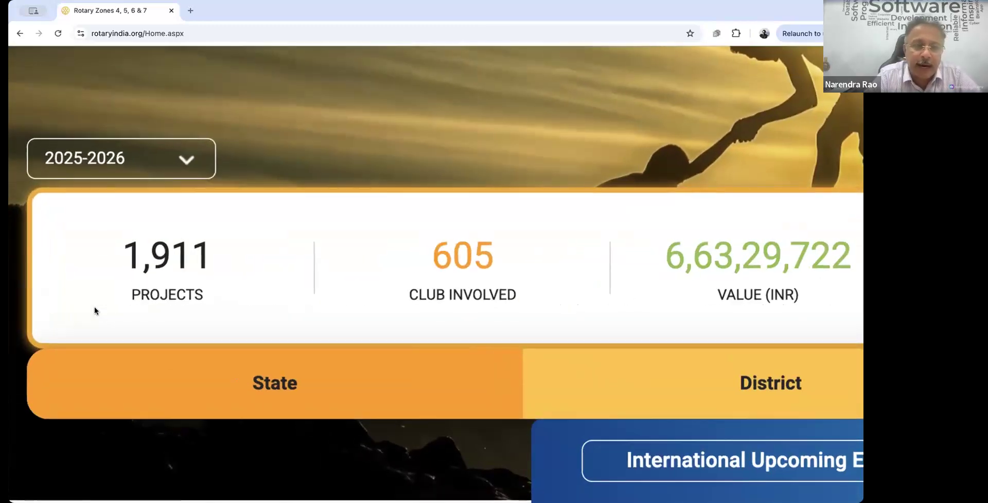
pyautogui.scroll(-5, 94, 307)
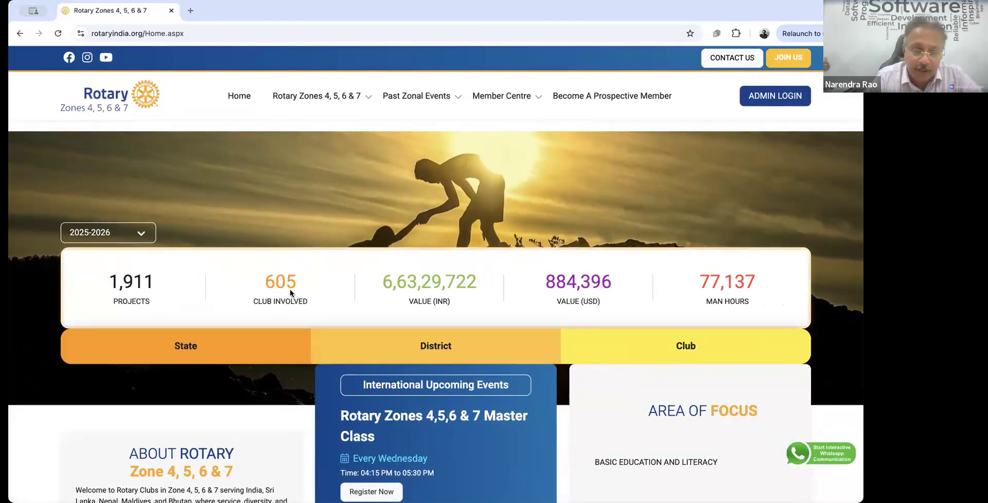
pyautogui.click(421, 347)
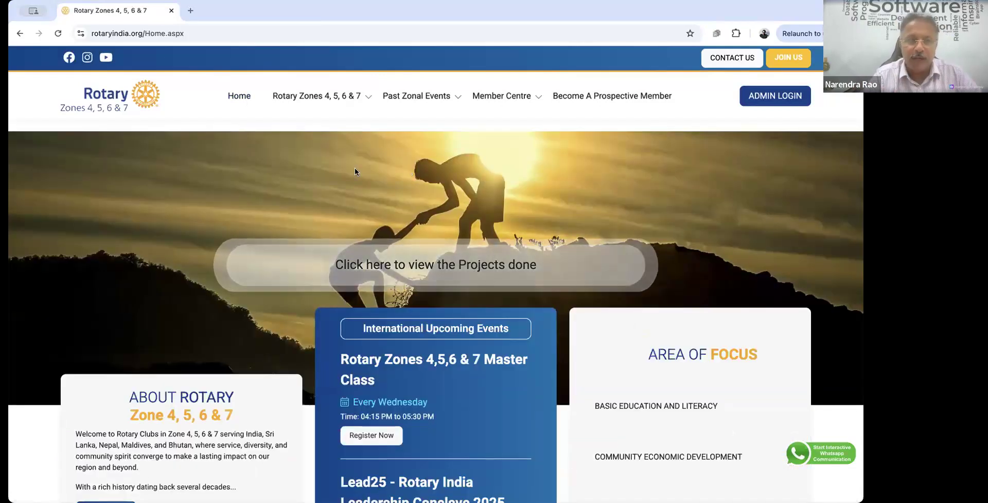
# Step: Log in as administrator using the saved mobile number and password
pyautogui.click(770, 99)
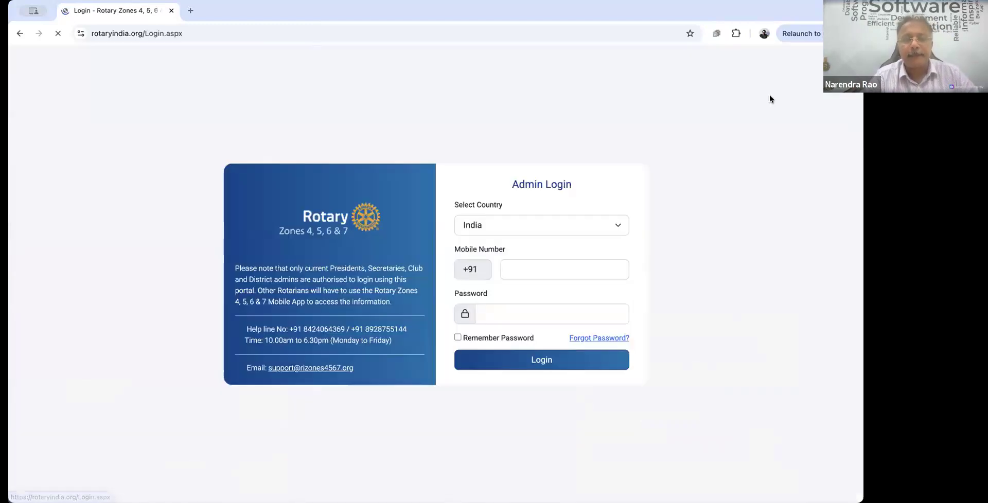
pyautogui.click(525, 271)
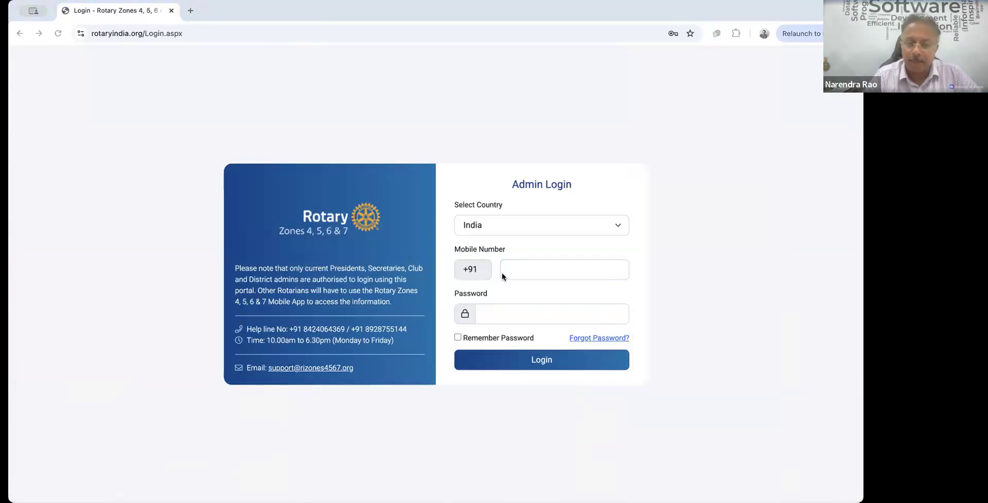
pyautogui.click(525, 355)
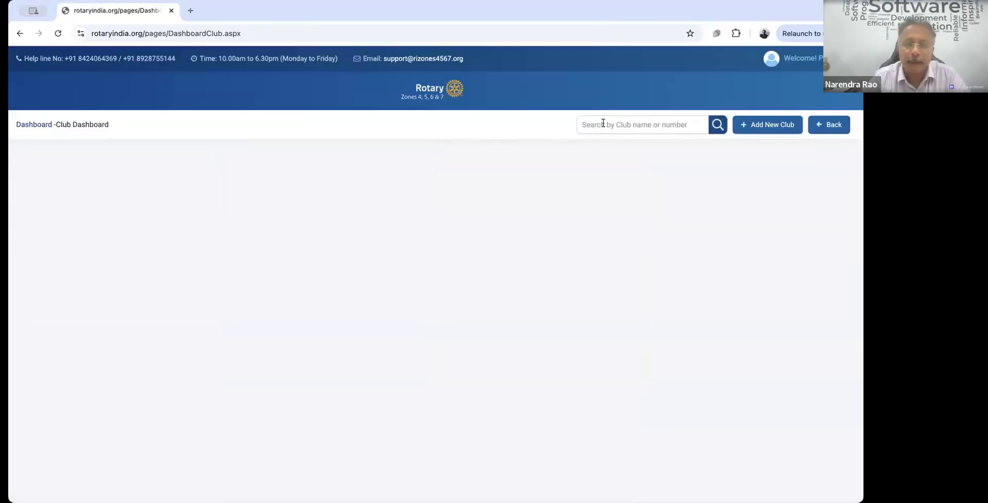
# Step: Search clubs for 'po' and open Ponda Goa's Club Service meeting records
pyautogui.click(604, 123)
pyautogui.write('ponda')
pyautogui.click(720, 126)
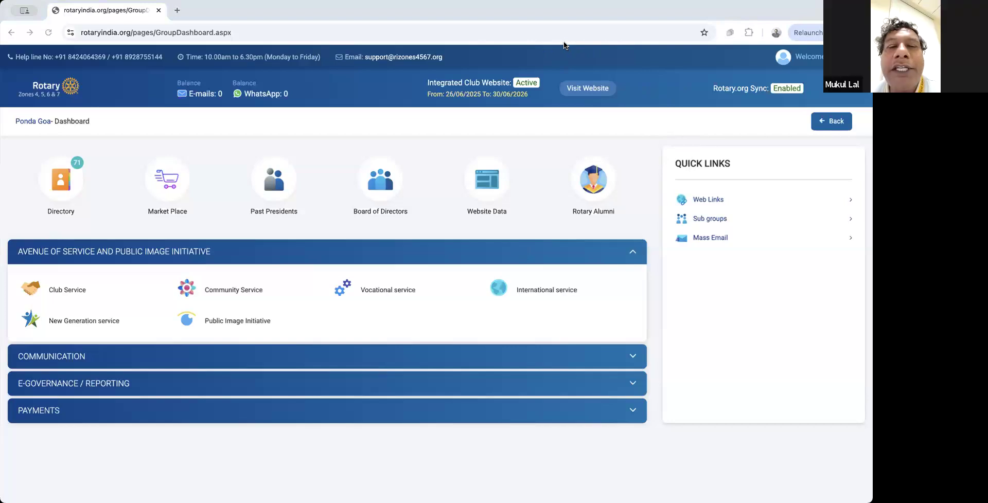
pyautogui.click(77, 290)
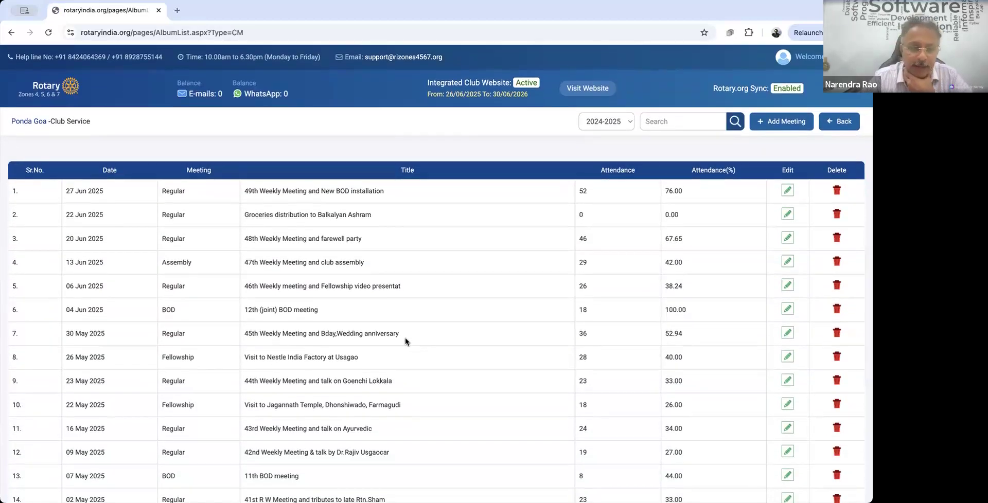
# Step: Open a blank Add Meeting form, accept the content declaration, then go back to the meeting list
pyautogui.scroll(-3, 196, 387)
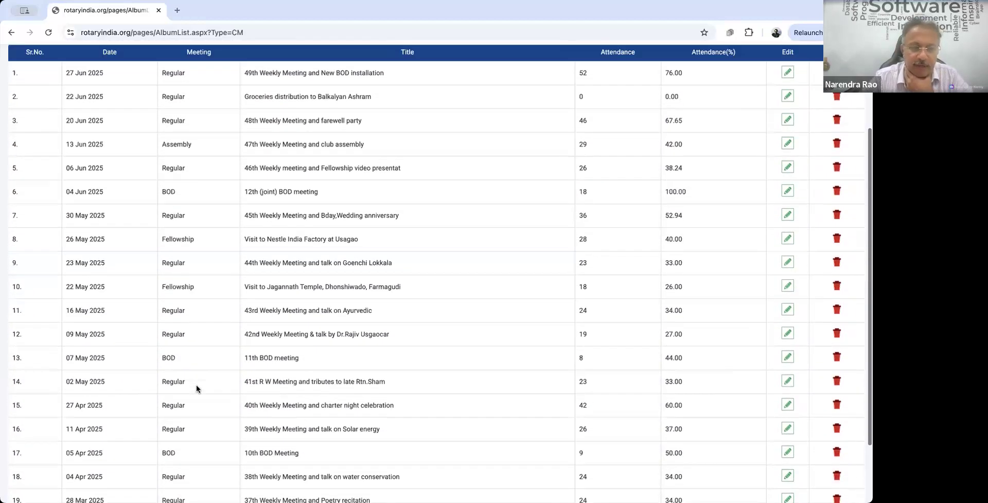
pyautogui.scroll(3, 197, 384)
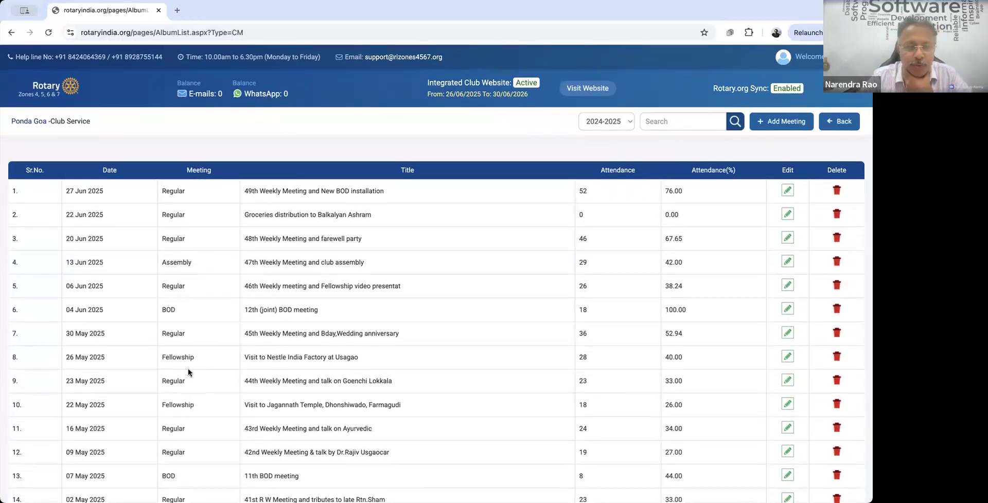
pyautogui.click(780, 122)
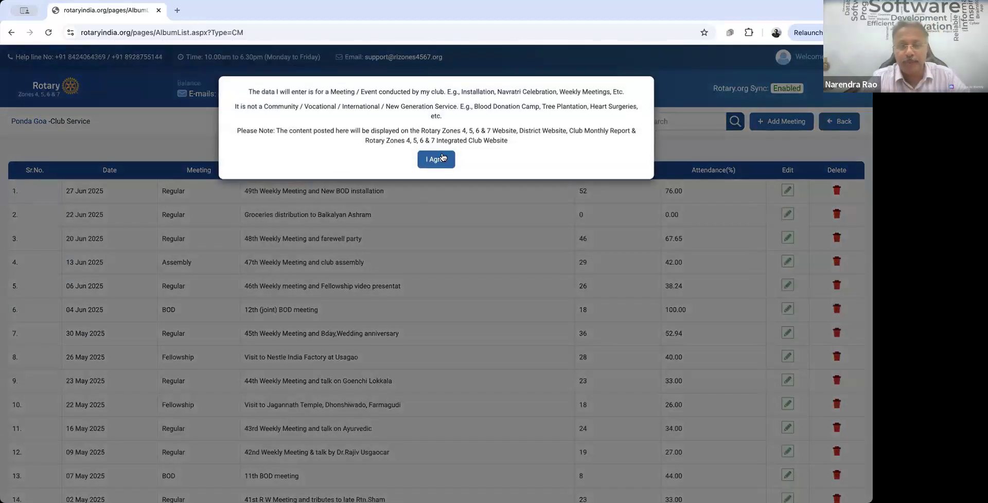
pyautogui.click(442, 158)
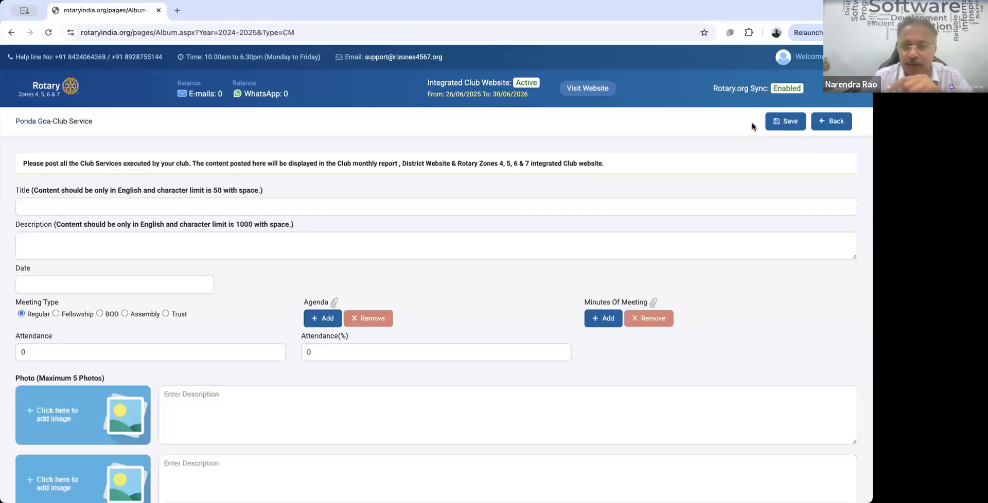
pyautogui.click(832, 122)
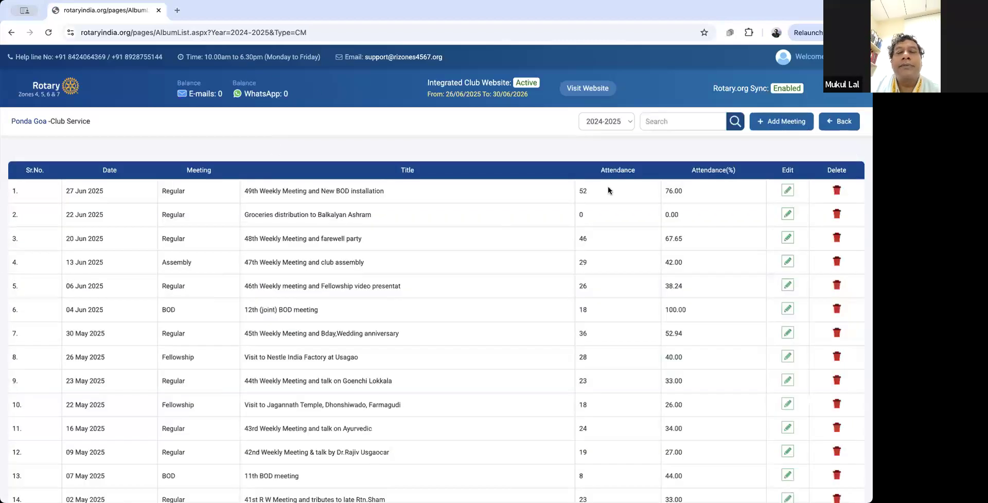
# Step: Open the 49th Weekly Meeting for editing and set its date to 01/07/2025
pyautogui.click(788, 190)
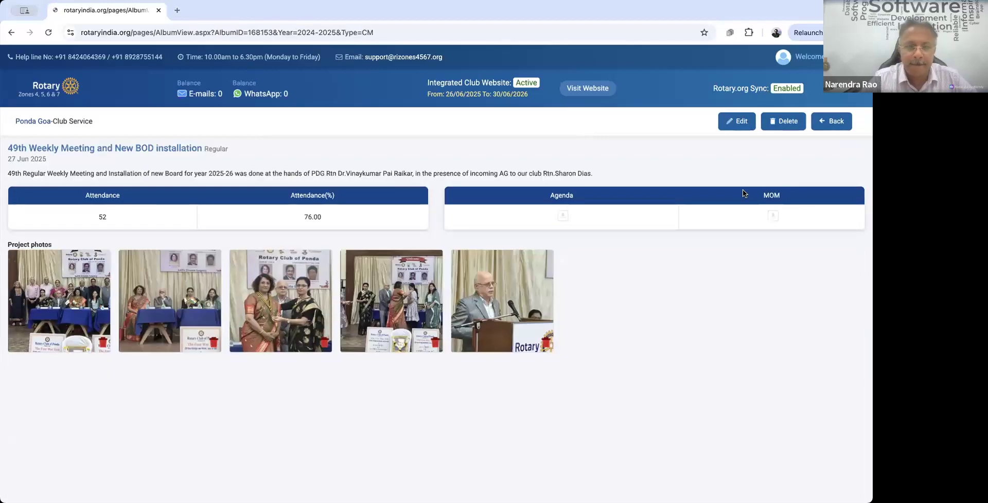
pyautogui.click(743, 123)
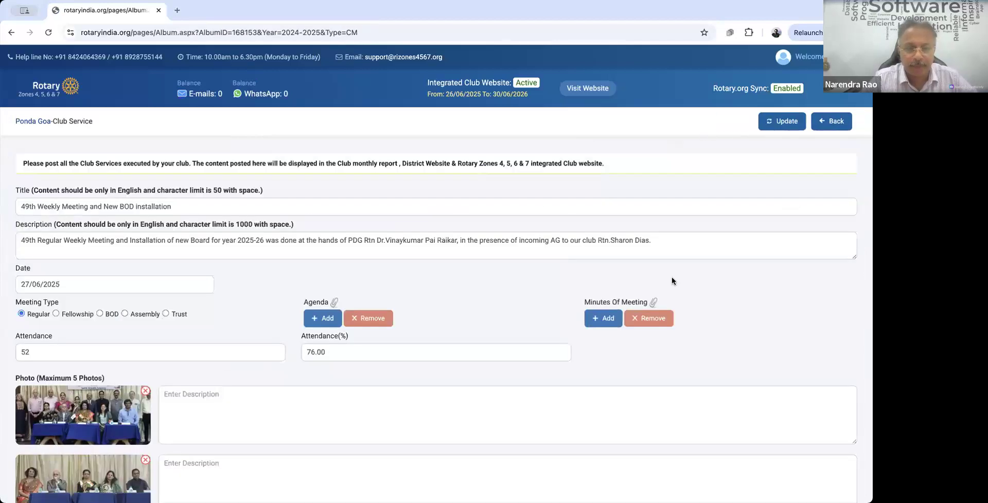
pyautogui.click(91, 283)
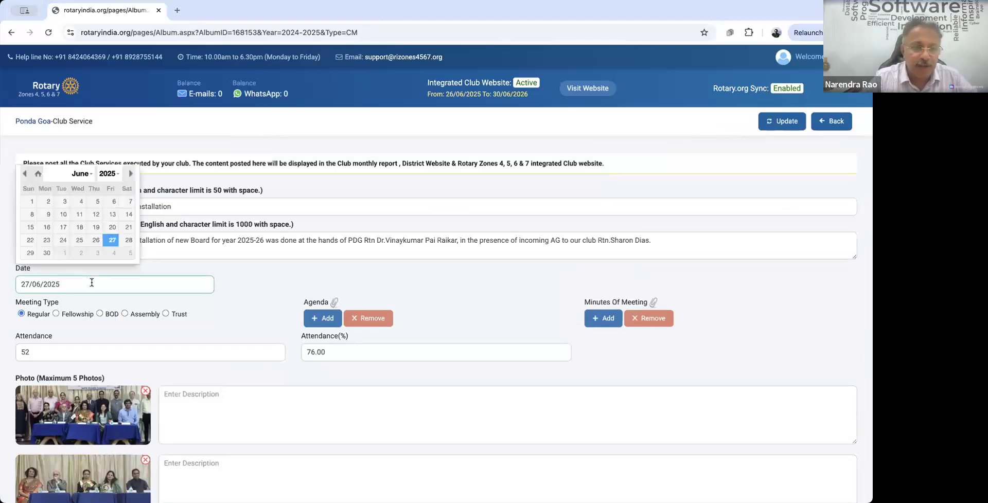
pyautogui.click(90, 175)
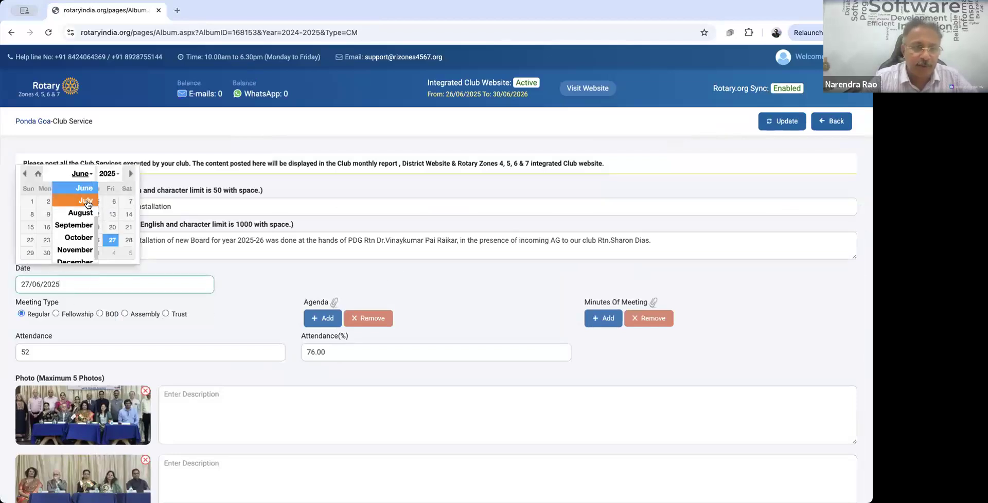
pyautogui.click(76, 202)
pyautogui.click(65, 201)
# Step: Append 'This event was on 27th June 2025' to the description and add 'on' to the title
pyautogui.click(658, 239)
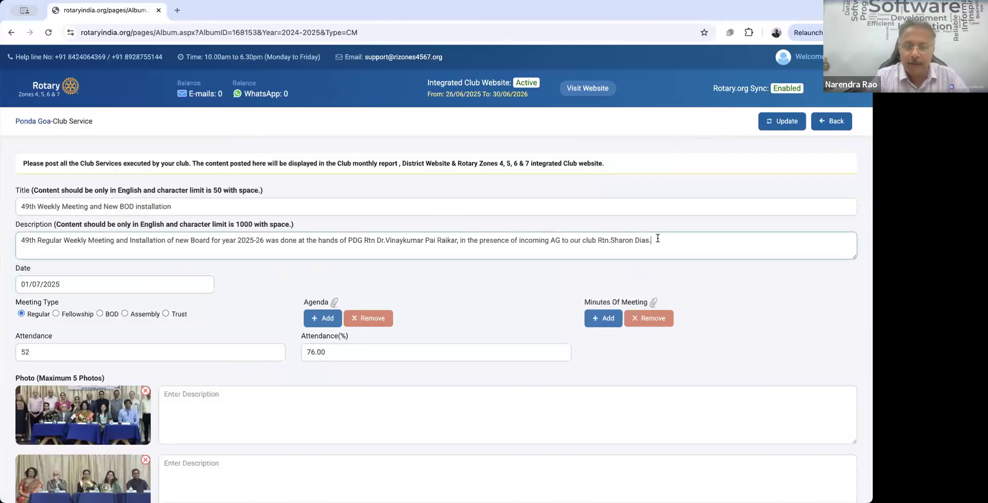
pyautogui.write('This event was')
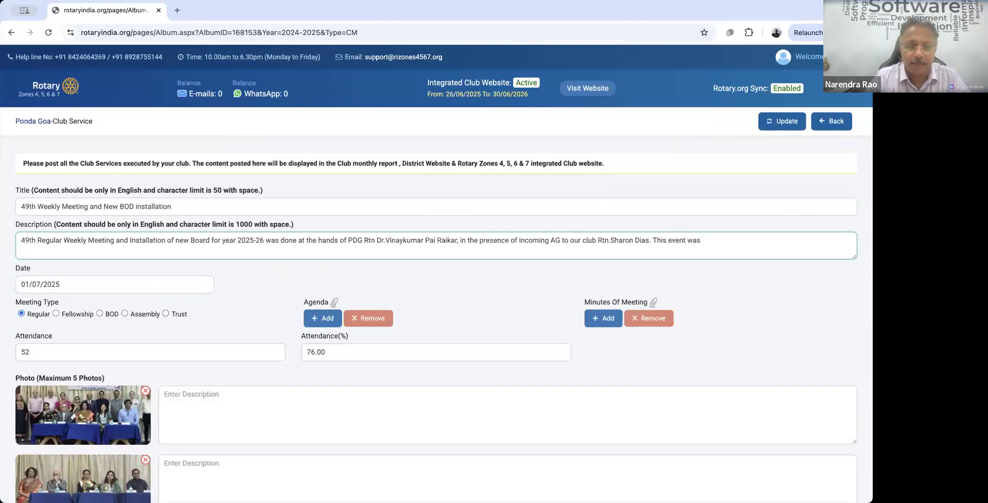
pyautogui.write(' on 2')
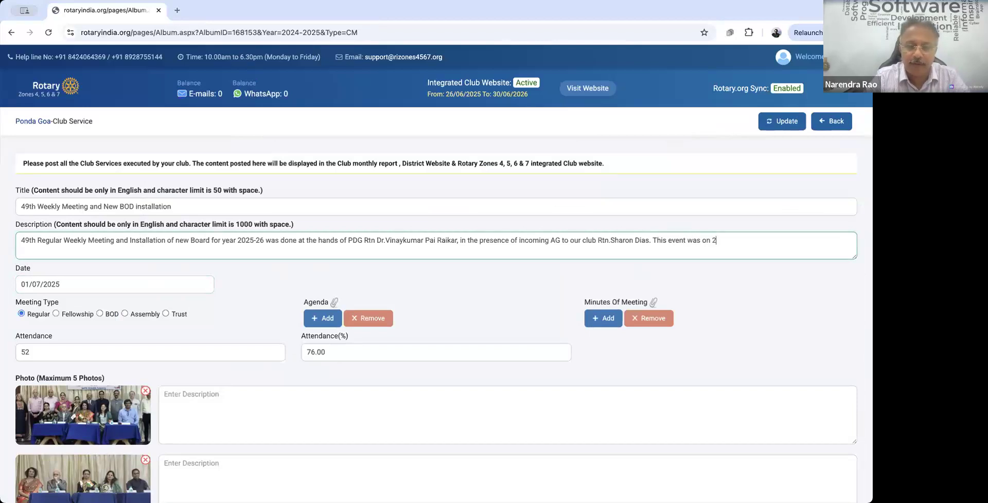
pyautogui.write('7th June 2025')
pyautogui.click(283, 201)
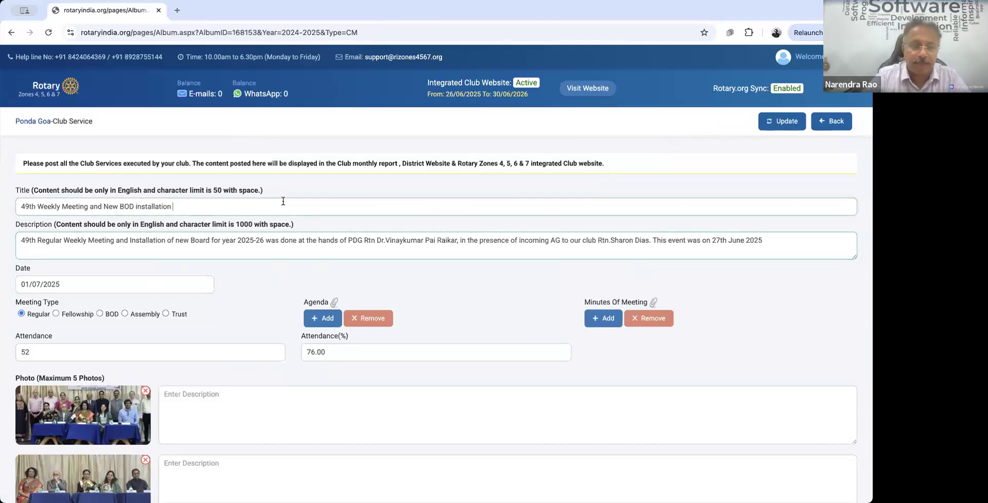
pyautogui.write('on')
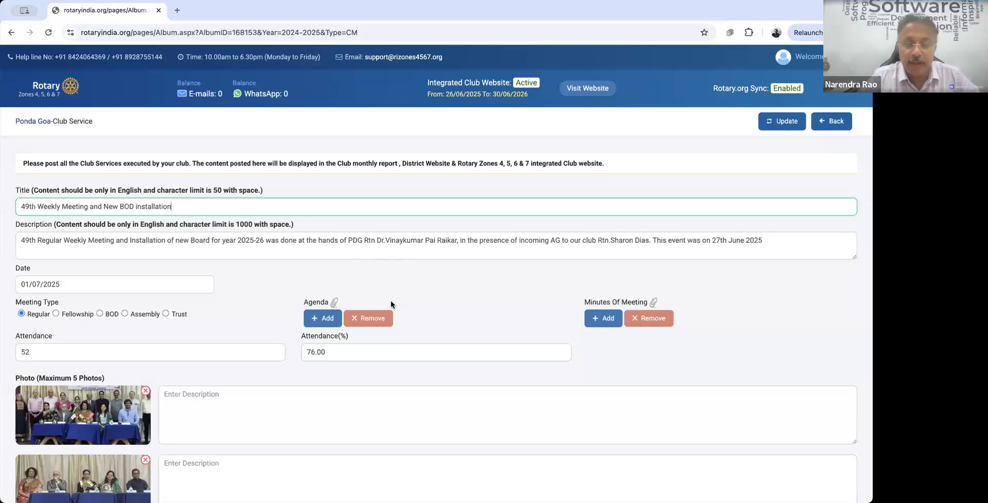
# Step: Update the 49th Weekly Meeting record and show the 2025-2026 list with 'First BOD' (02 Jul 2025)
pyautogui.scroll(-2, 416, 314)
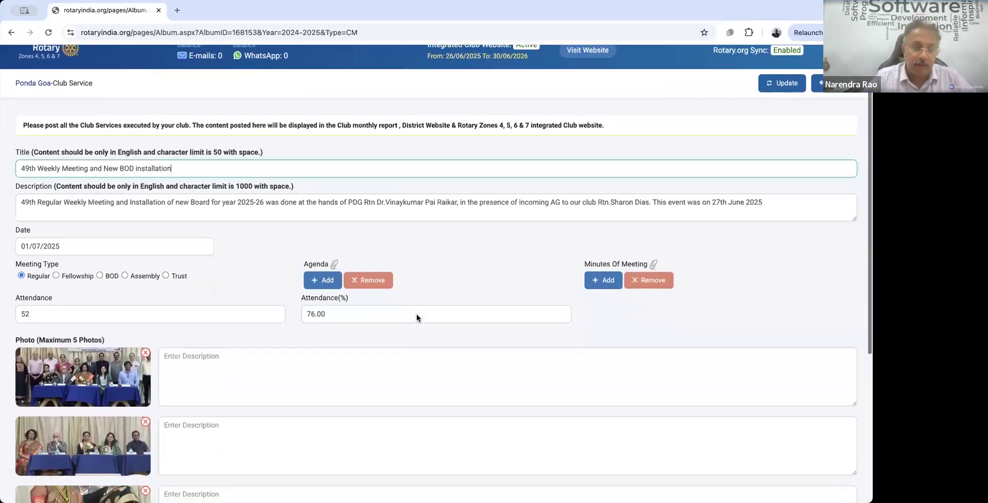
pyautogui.scroll(2, 404, 370)
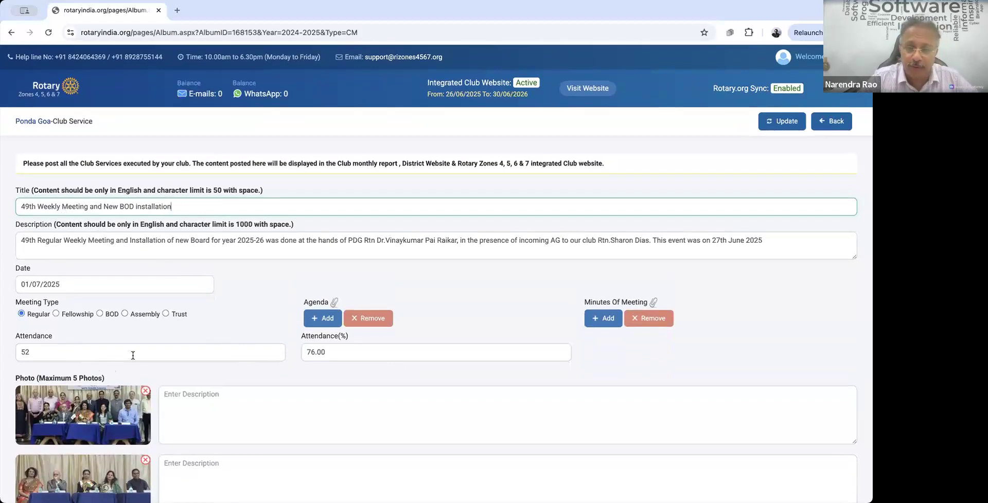
pyautogui.scroll(-1, 150, 359)
pyautogui.scroll(-1, 328, 362)
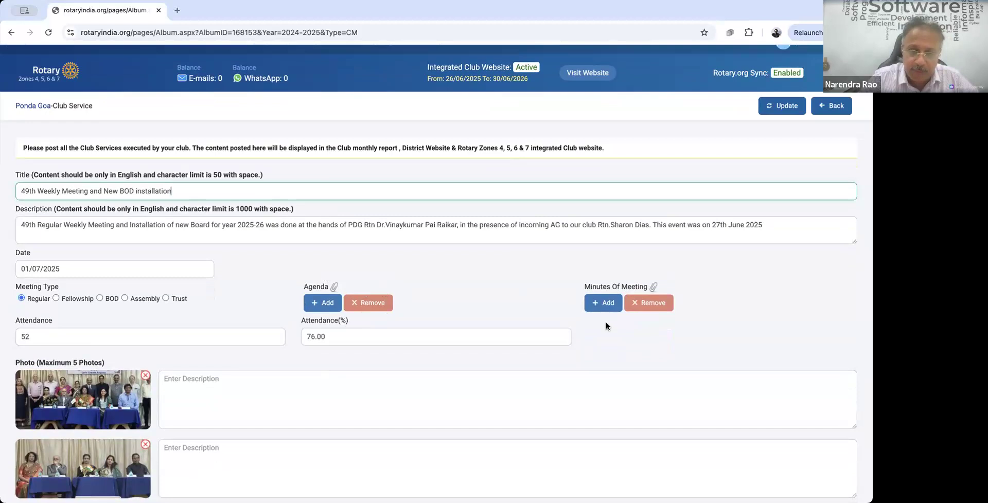
pyautogui.scroll(-5, 606, 322)
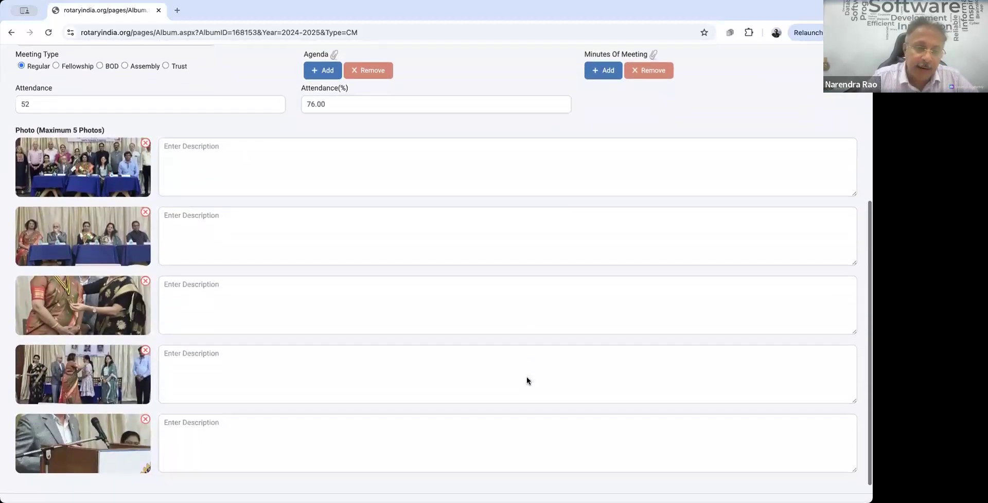
pyautogui.scroll(-1, 527, 378)
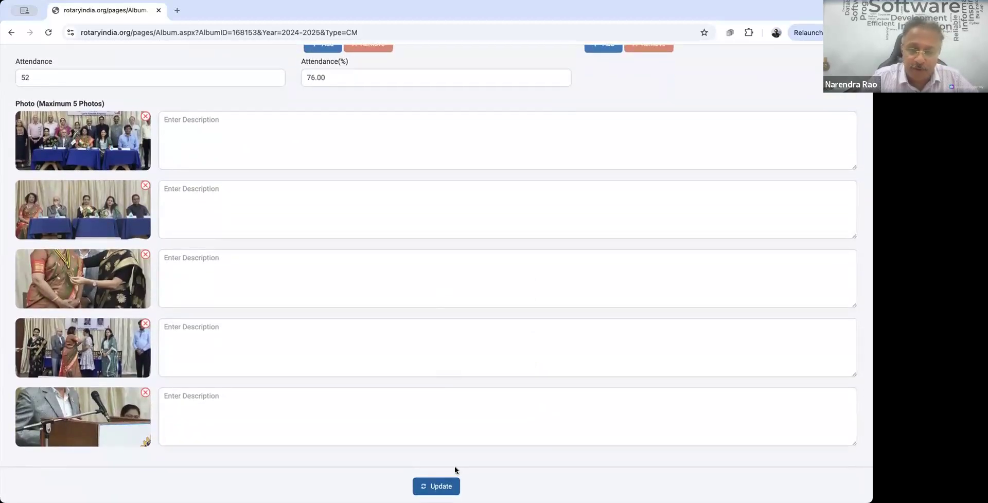
pyautogui.click(442, 487)
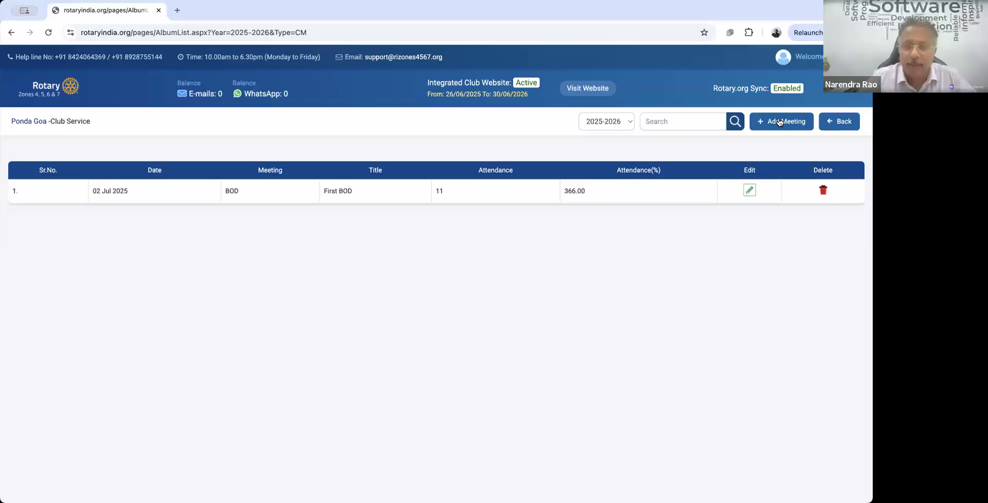
pyautogui.click(781, 122)
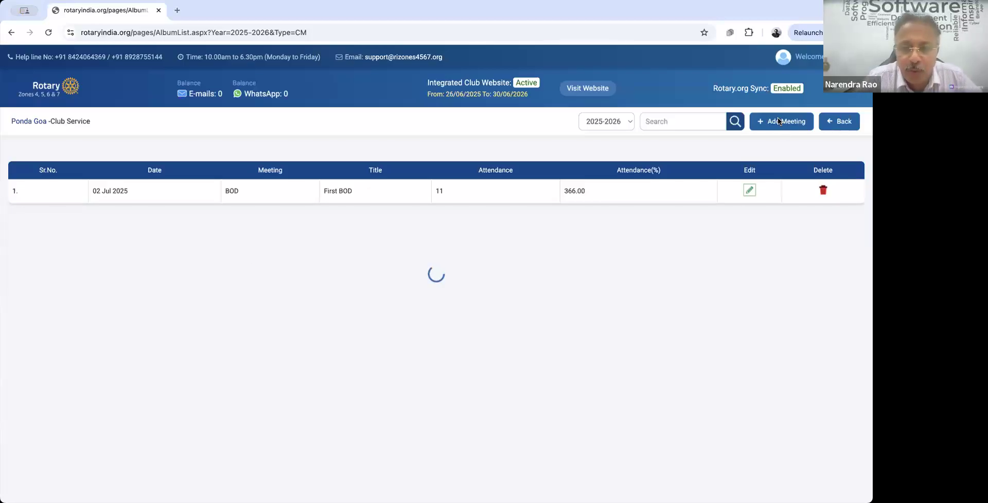
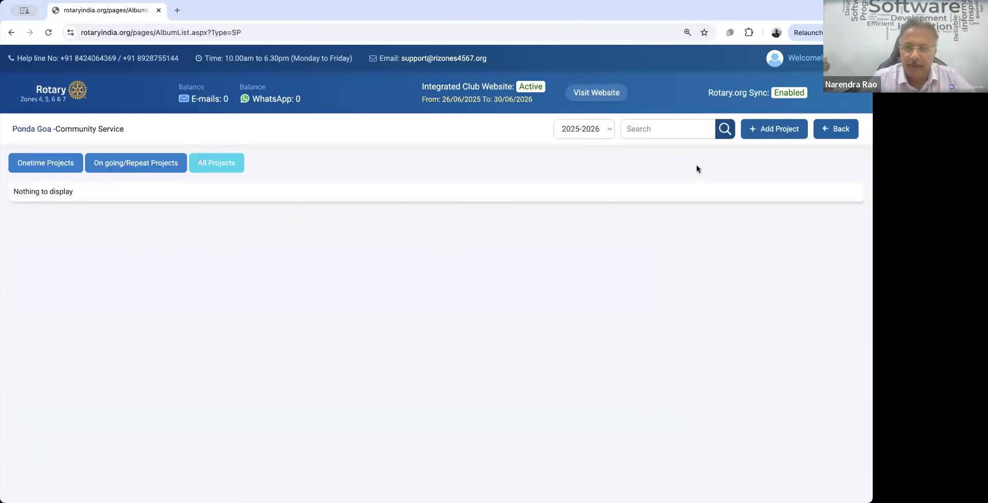
# Step: Begin a new community service project and accept the posting terms
pyautogui.click(775, 134)
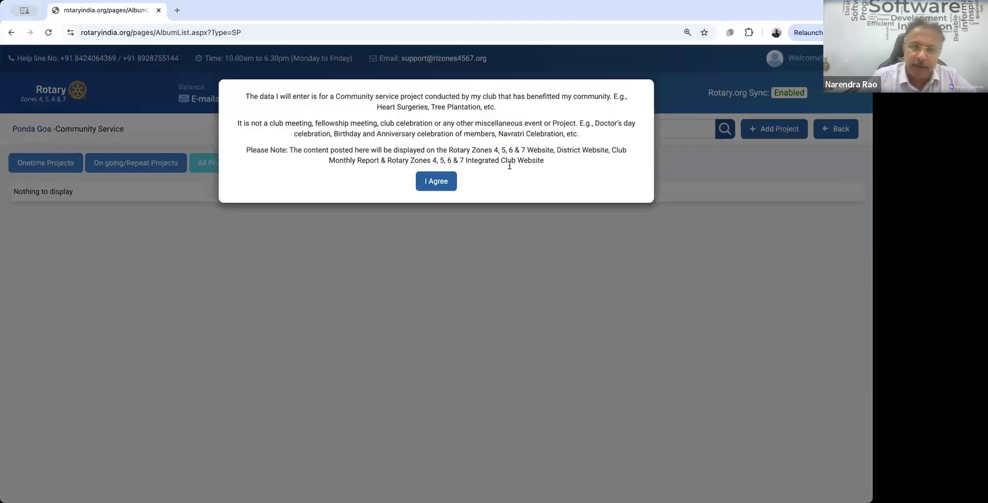
pyautogui.click(441, 182)
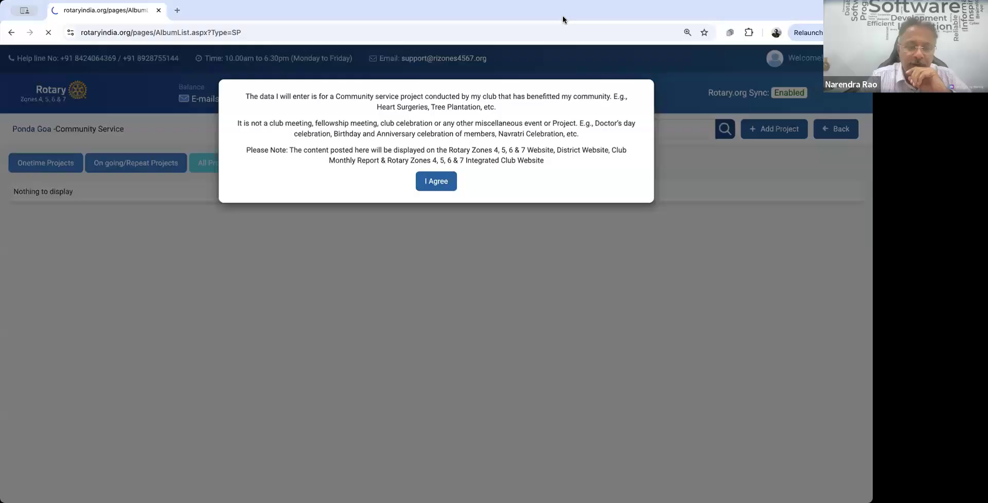
# Step: Accept the genuine-project declaration and mark the project as One Time, not joint
pyautogui.click(434, 179)
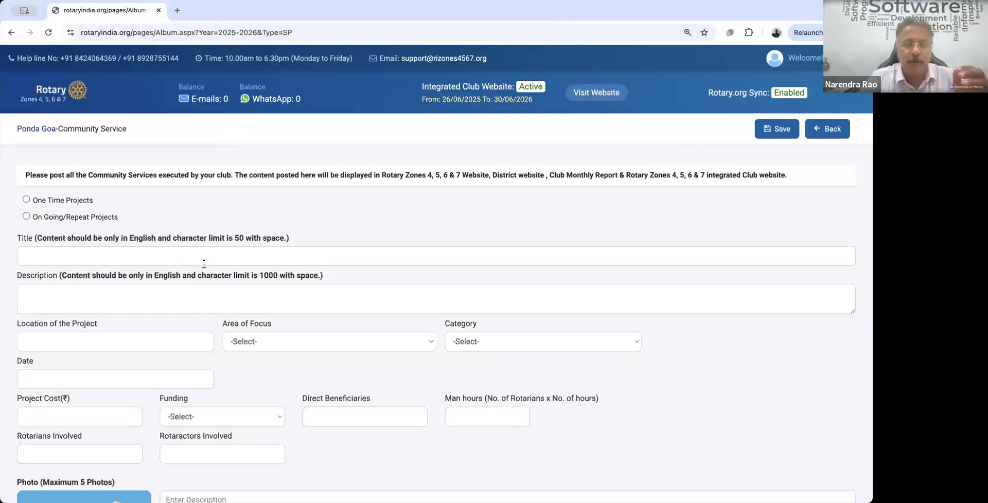
pyautogui.scroll(-1, 238, 368)
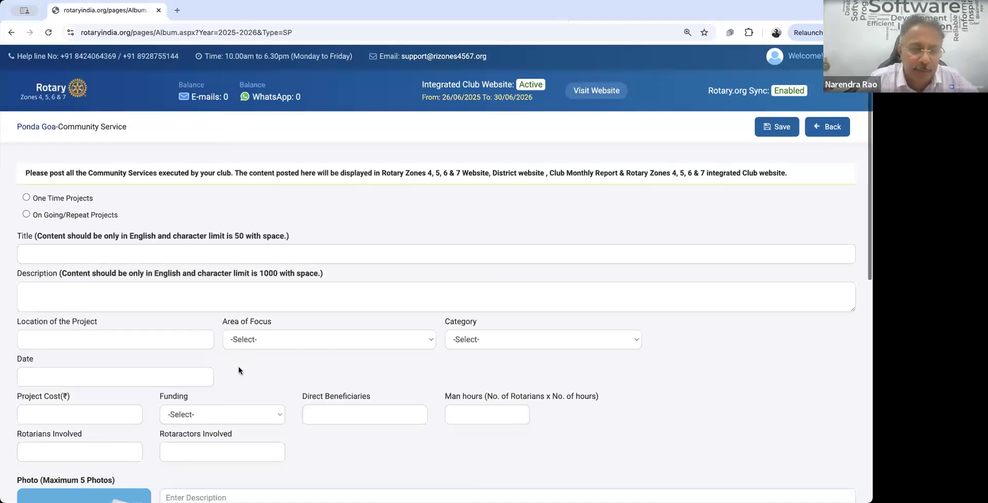
pyautogui.click(26, 195)
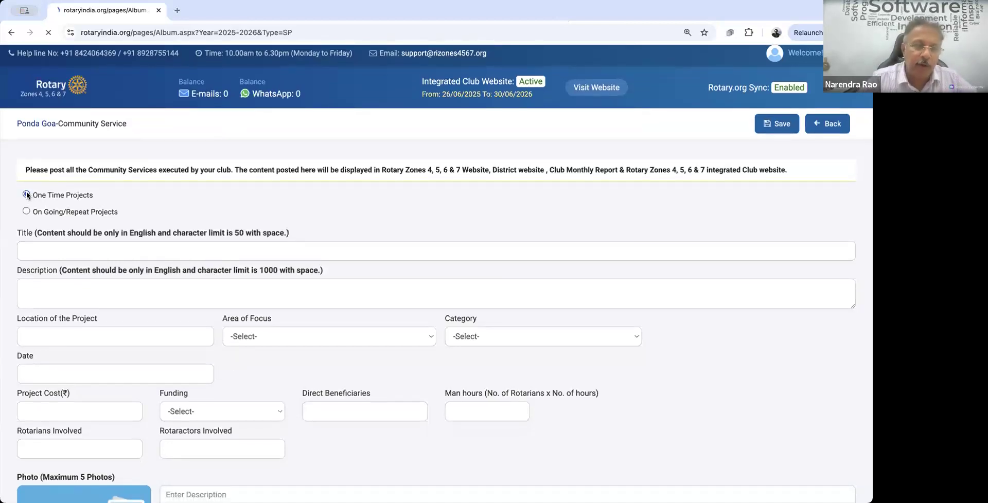
pyautogui.click(58, 250)
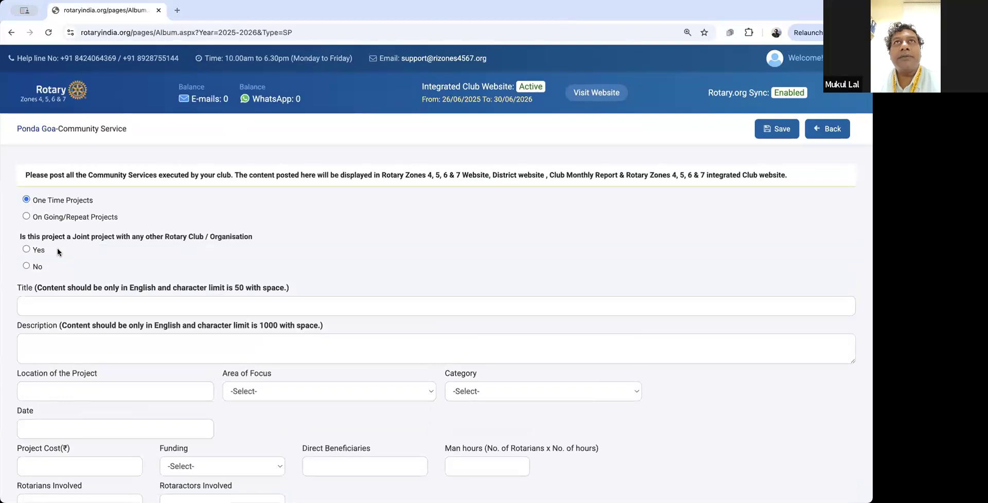
pyautogui.click(26, 266)
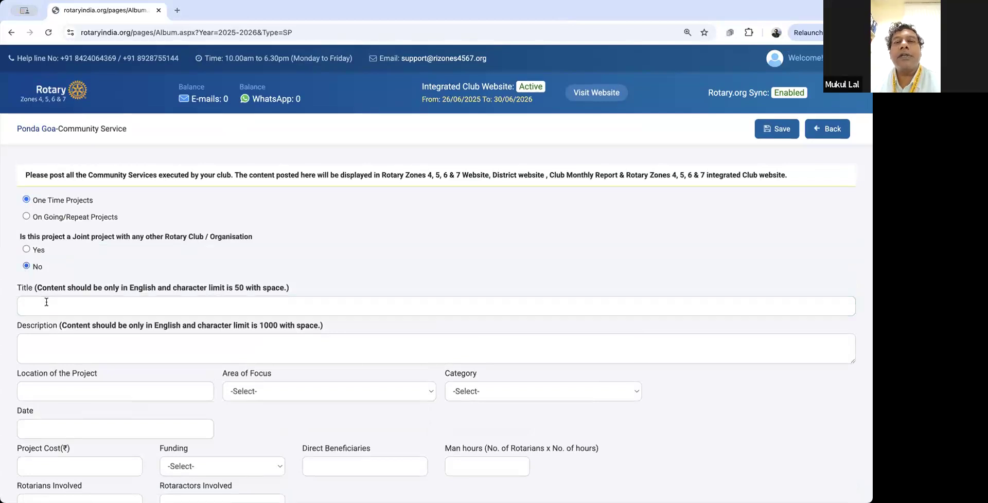
pyautogui.click(46, 302)
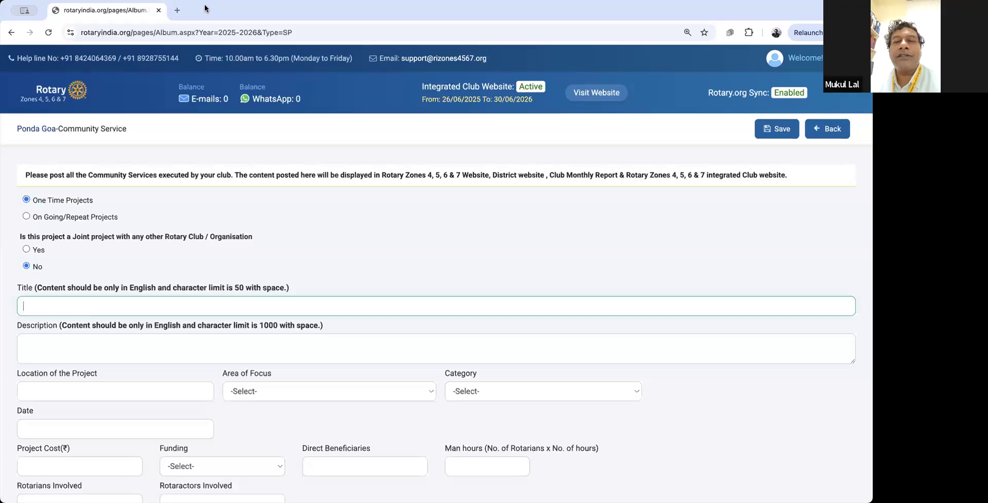
# Step: Enter 'Tree Plantation' as the project title
pyautogui.write('E')
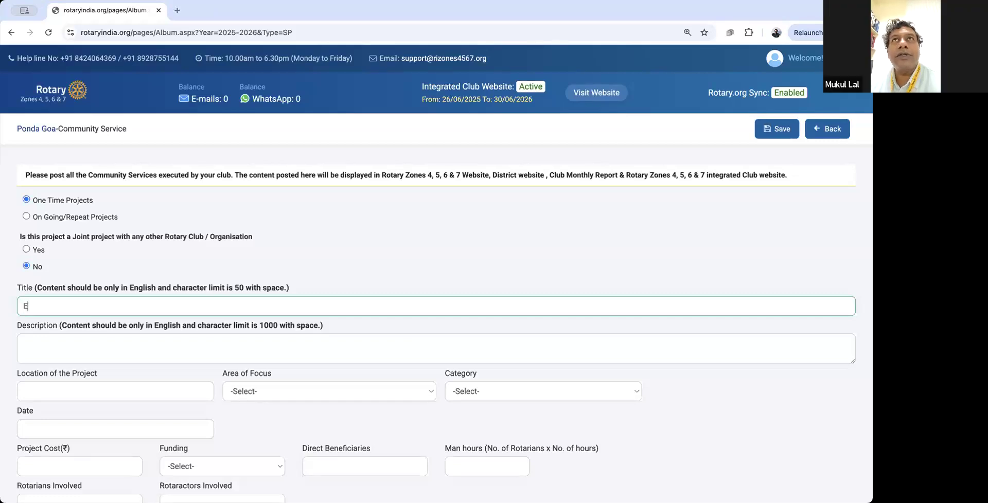
pyautogui.press('BackSpace')
pyautogui.write('Tree')
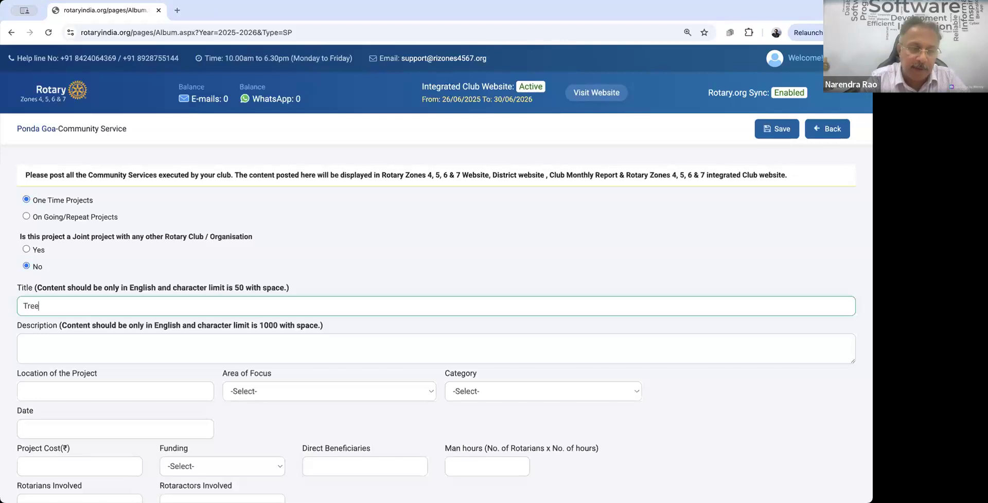
pyautogui.write(' Platntati')
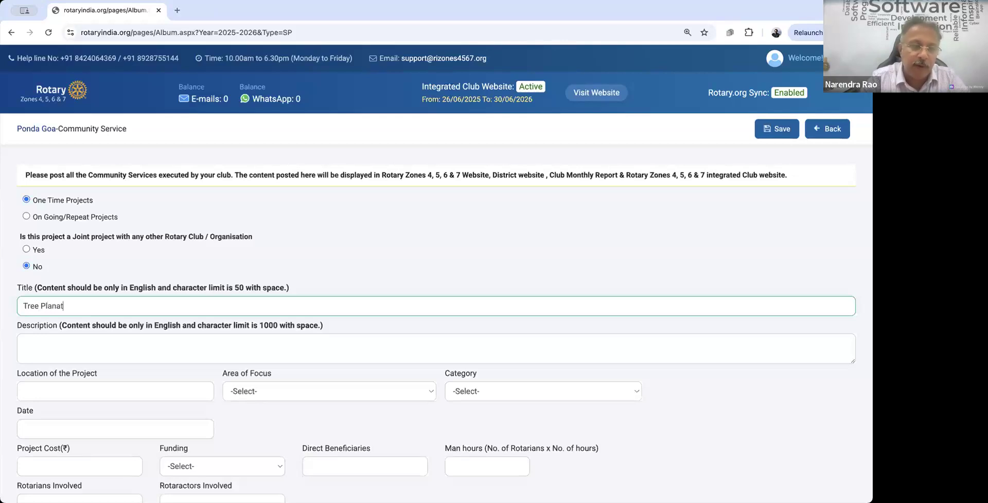
pyautogui.write('on')
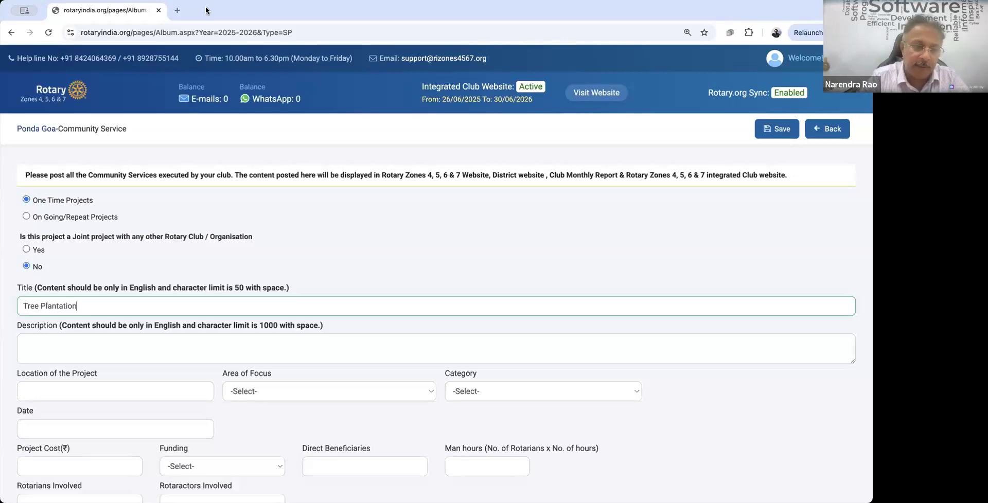
# Step: Describe planting 200 saplings at Ponda Village next to the college, naming the PDG chief guest
pyautogui.click(151, 339)
pyautogui.write('W')
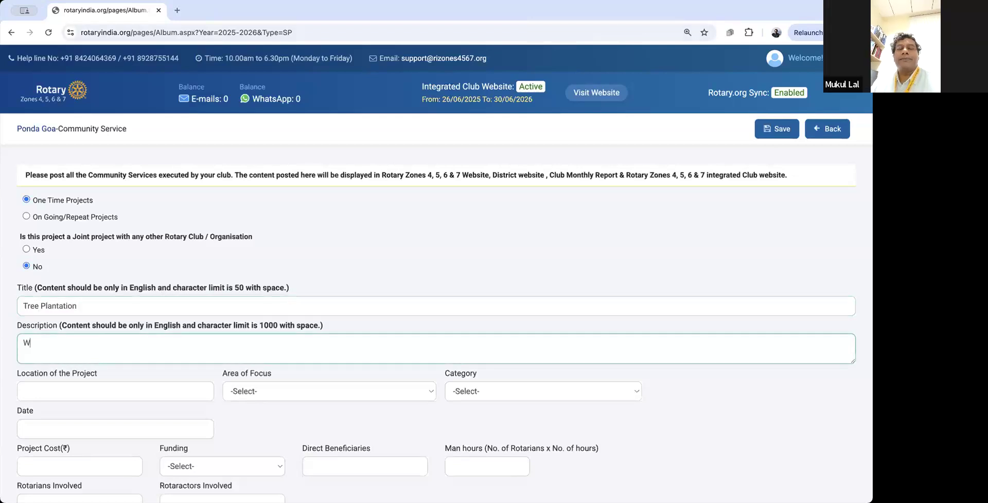
pyautogui.write('e did')
pyautogui.press('BackSpace')
pyautogui.press('BackSpace')
pyautogui.press('BackSpace')
pyautogui.press('BackSpace')
pyautogui.write('p')
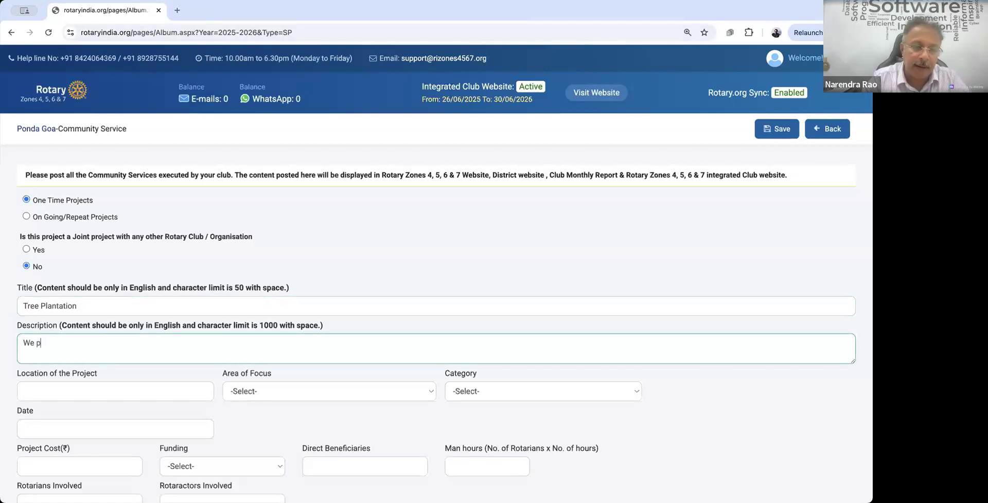
pyautogui.write('lanted 200 ')
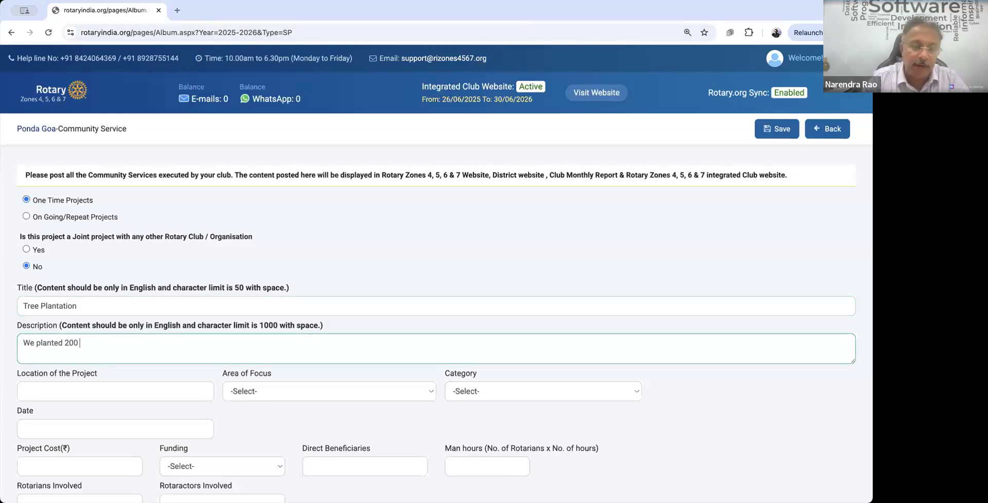
pyautogui.write('saplings at ')
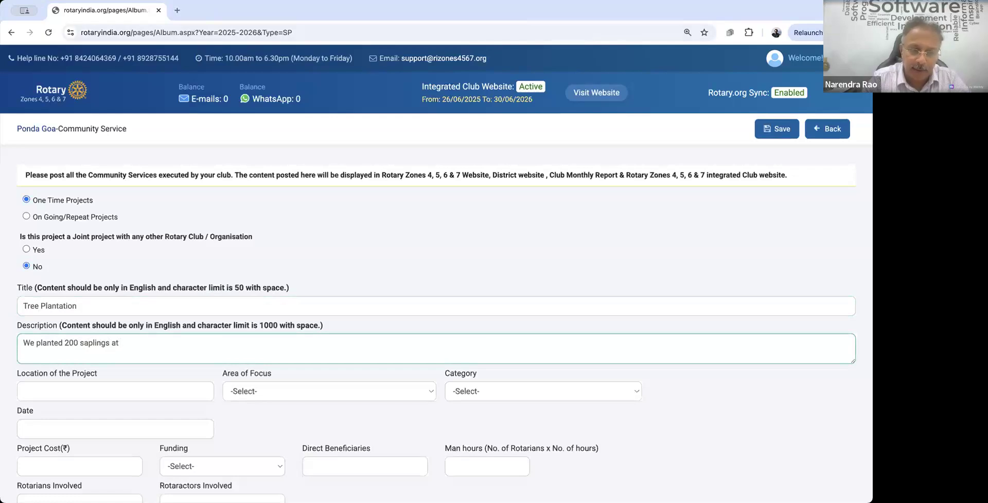
pyautogui.write('Ponda')
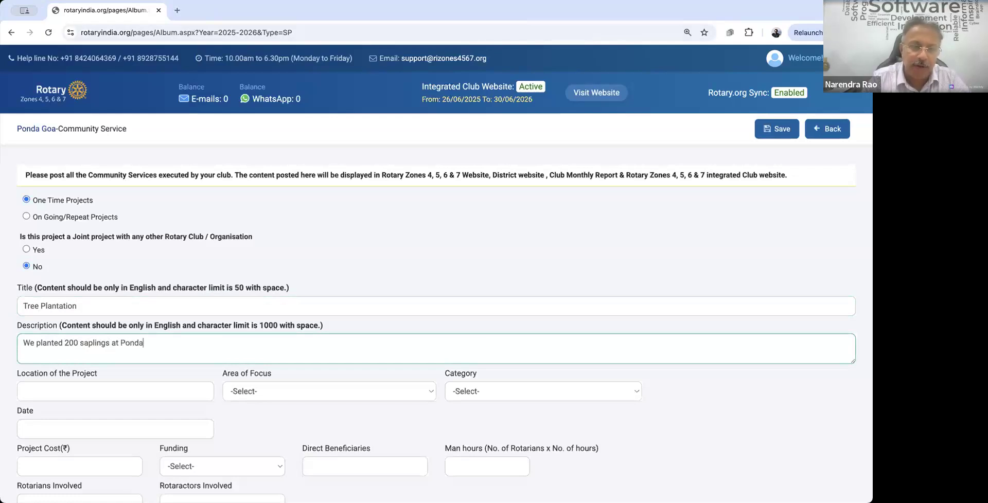
pyautogui.write(' Village..  ')
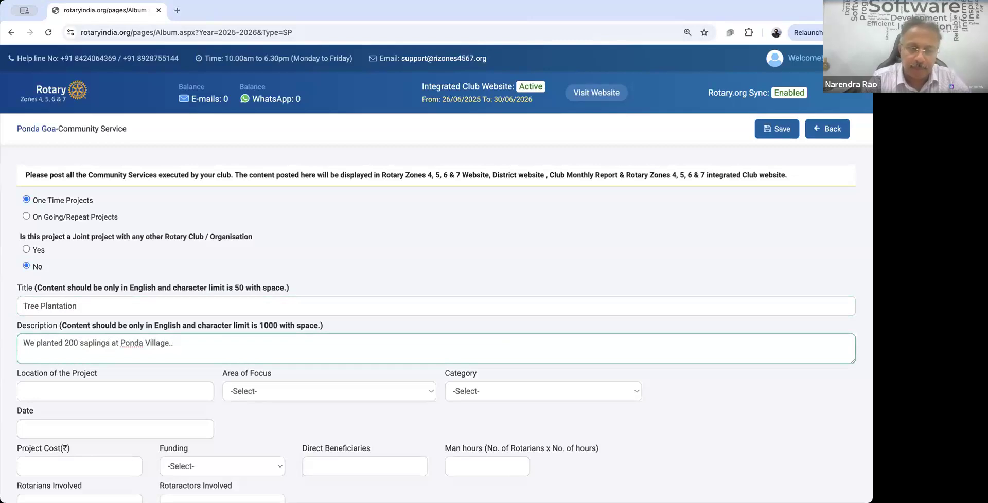
pyautogui.write('next ')
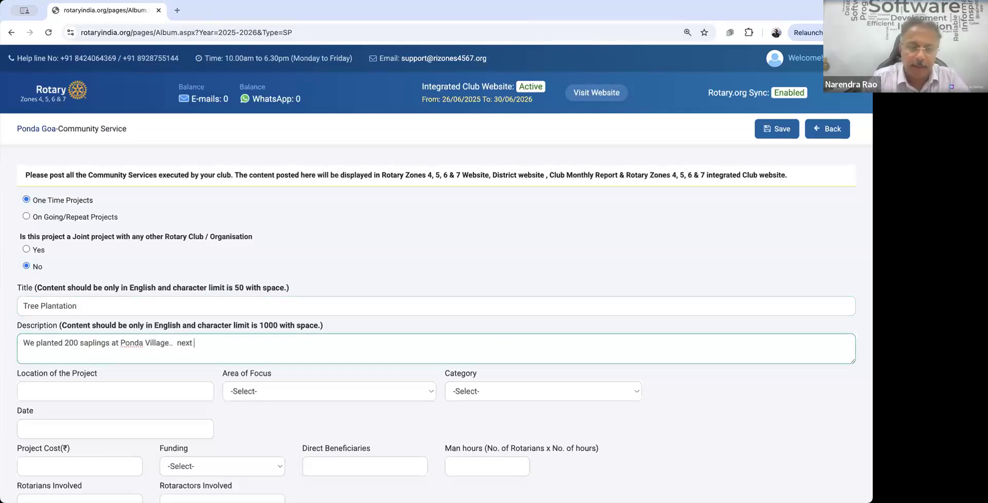
pyautogui.write('to .. abc oll')
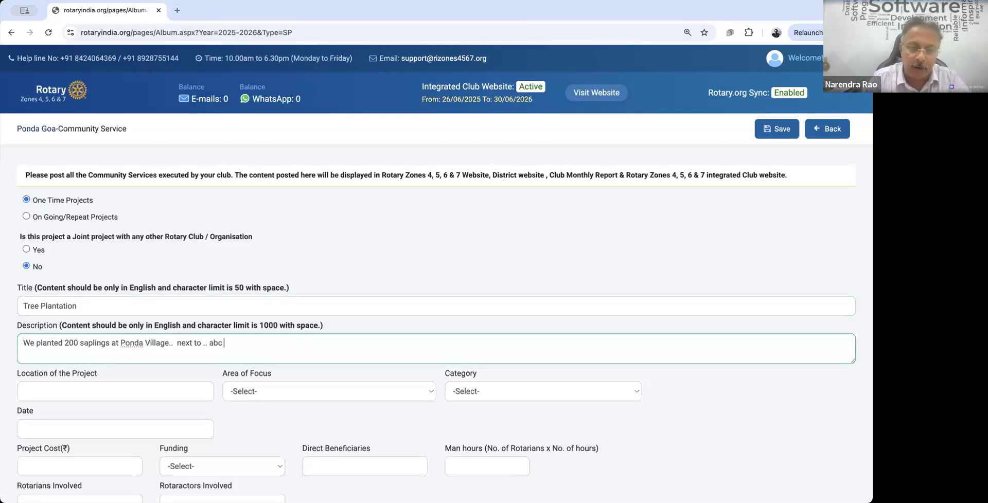
pyautogui.press('BackSpace')
pyautogui.write('c')
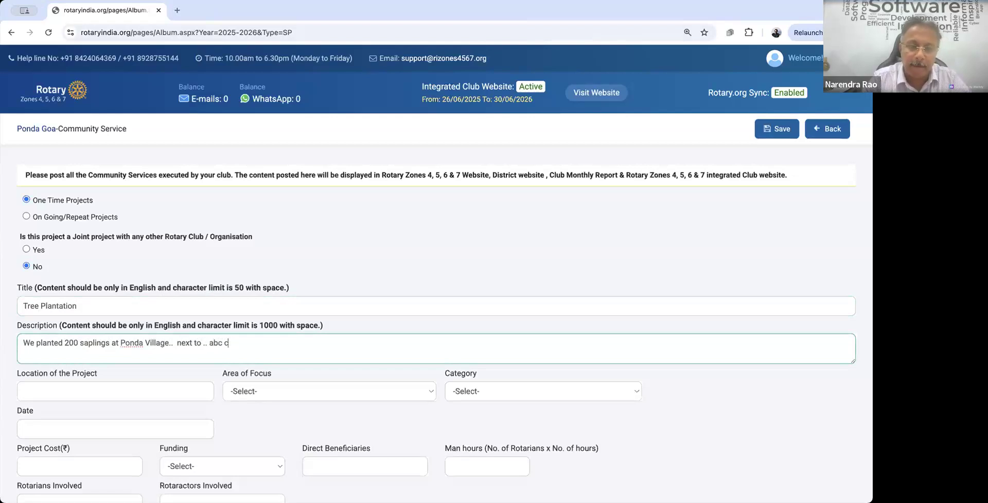
pyautogui.write('ollege.. We had ')
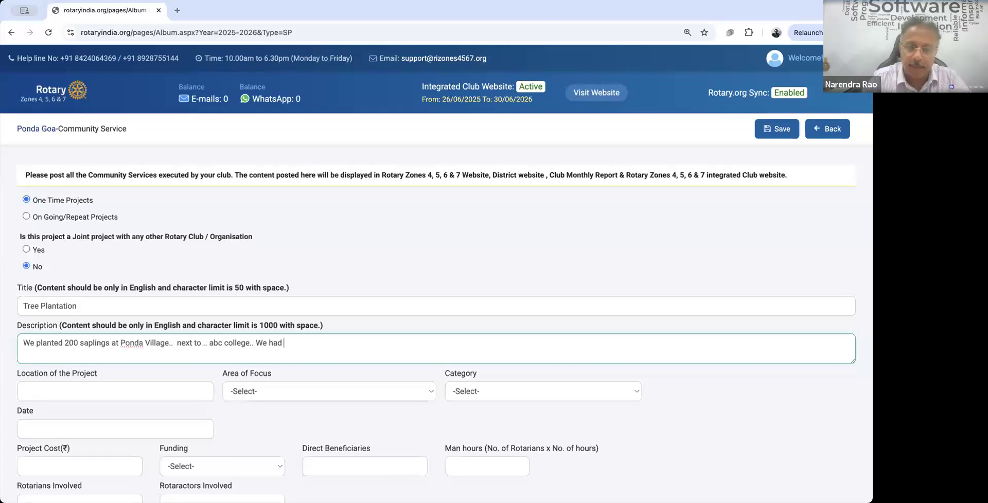
pyautogui.write('PDG Garush')
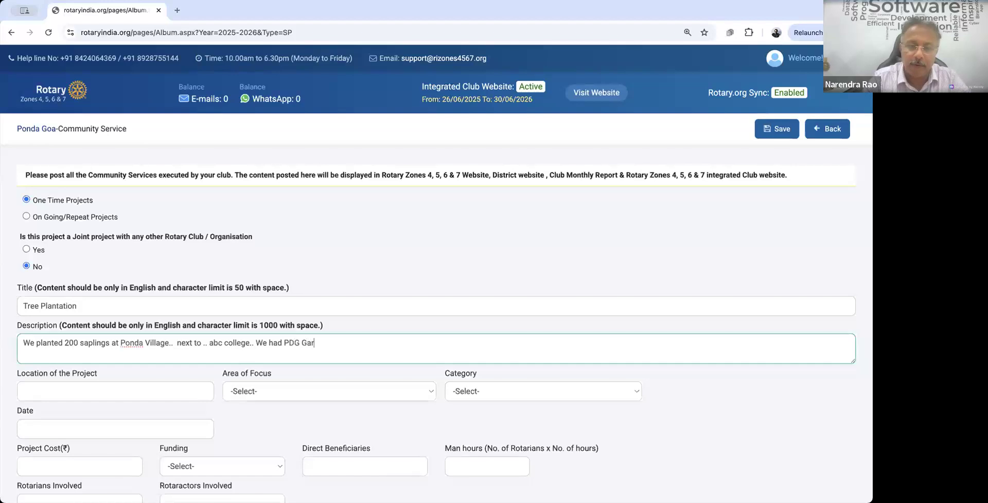
pyautogui.press('BackSpace')
pyautogui.press('BackSpace')
pyautogui.press('BackSpace')
pyautogui.press('BackSpace')
pyautogui.press('BackSpace')
pyautogui.write('usi')
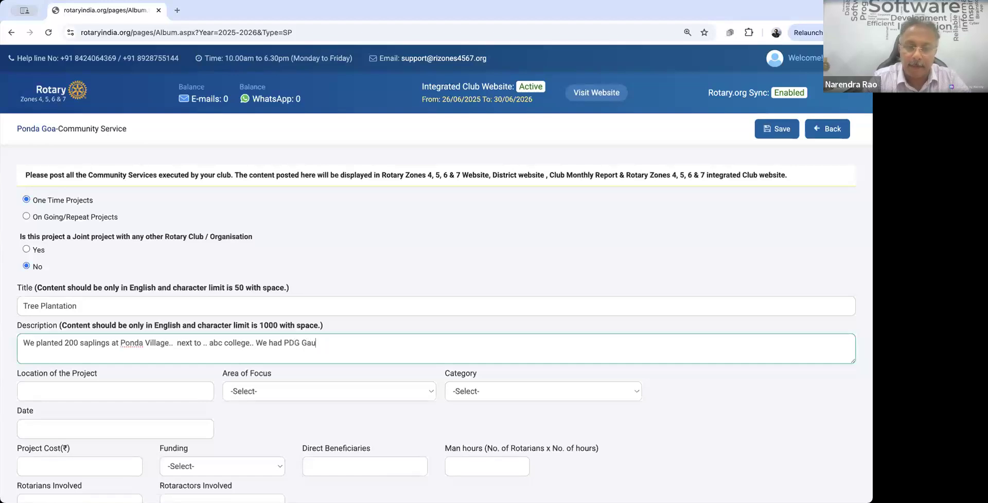
pyautogui.press('BackSpace')
pyautogui.press('BackSpace')
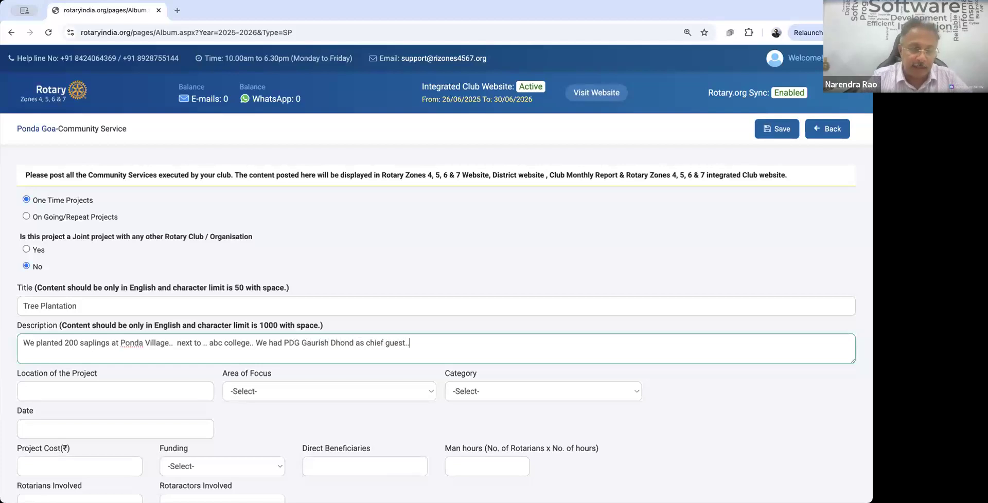
# Step: Set location Ponda Village, focus ENVIRONMENT, category Tree plantation, sub category General plants
pyautogui.click(67, 389)
pyautogui.write('Ponda ')
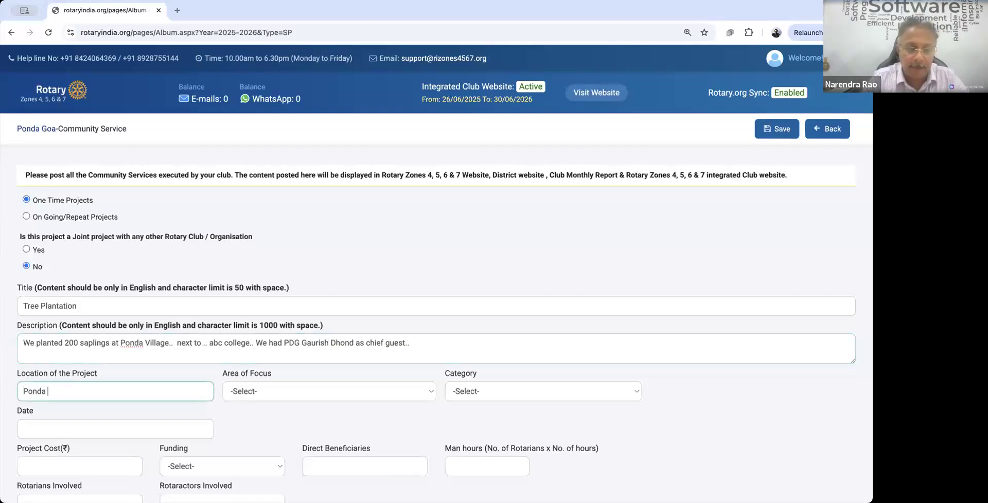
pyautogui.write('Village')
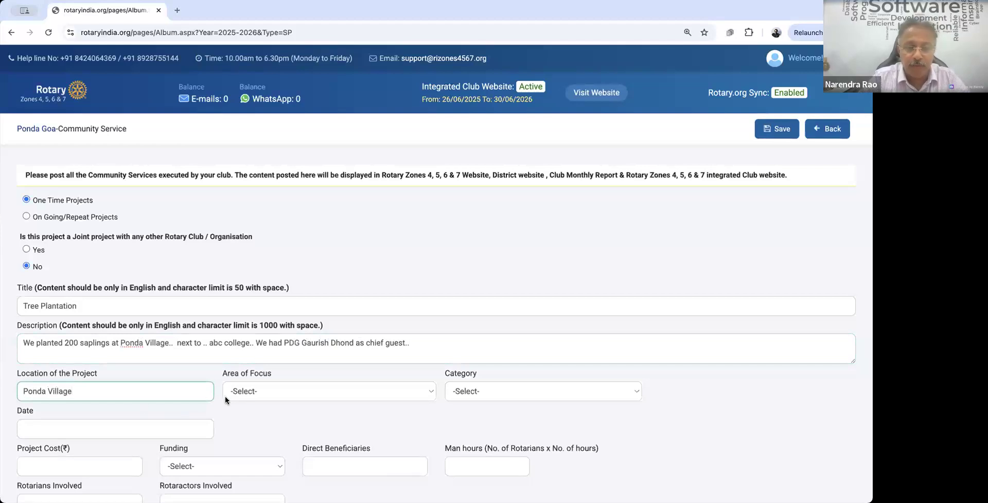
pyautogui.click(241, 392)
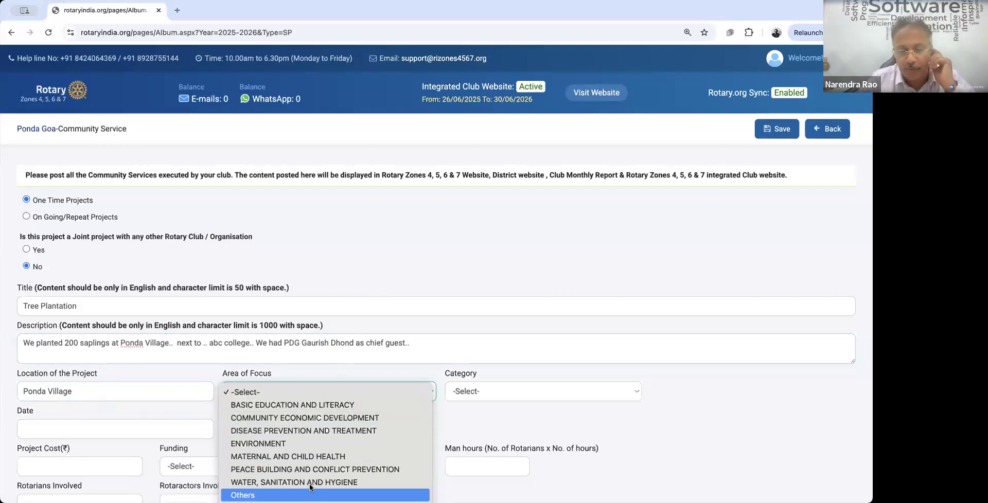
pyautogui.click(281, 445)
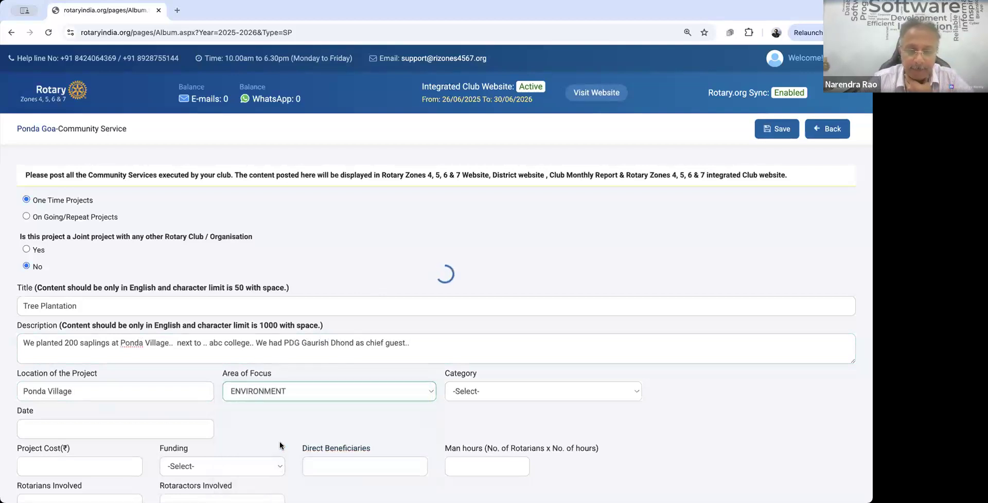
pyautogui.click(476, 391)
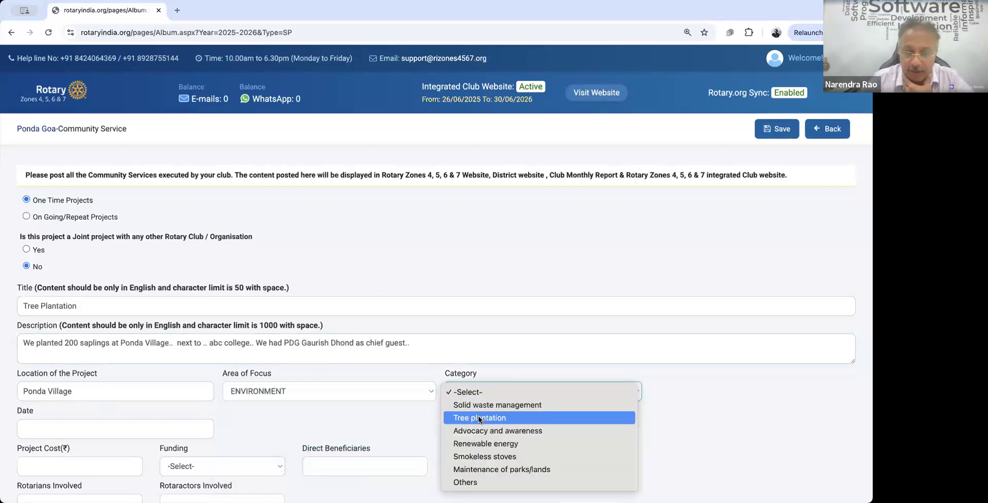
pyautogui.click(478, 418)
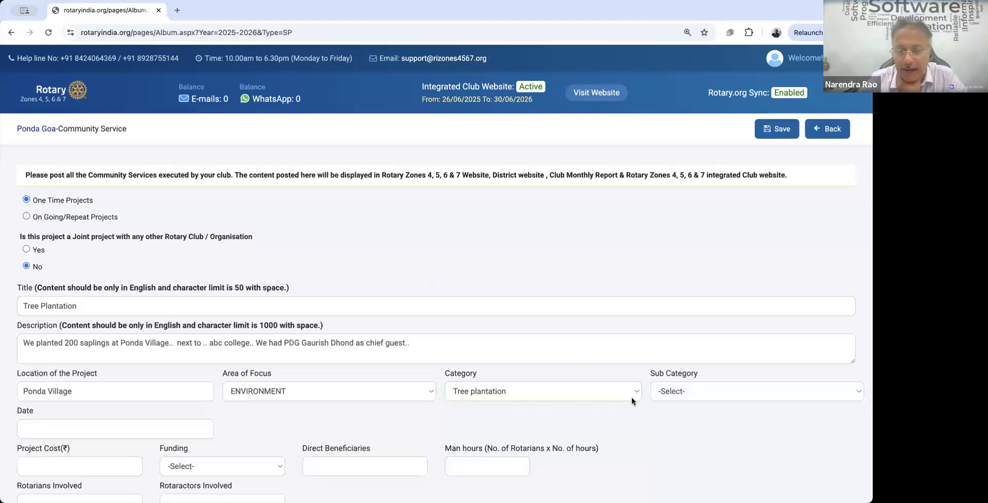
pyautogui.click(681, 386)
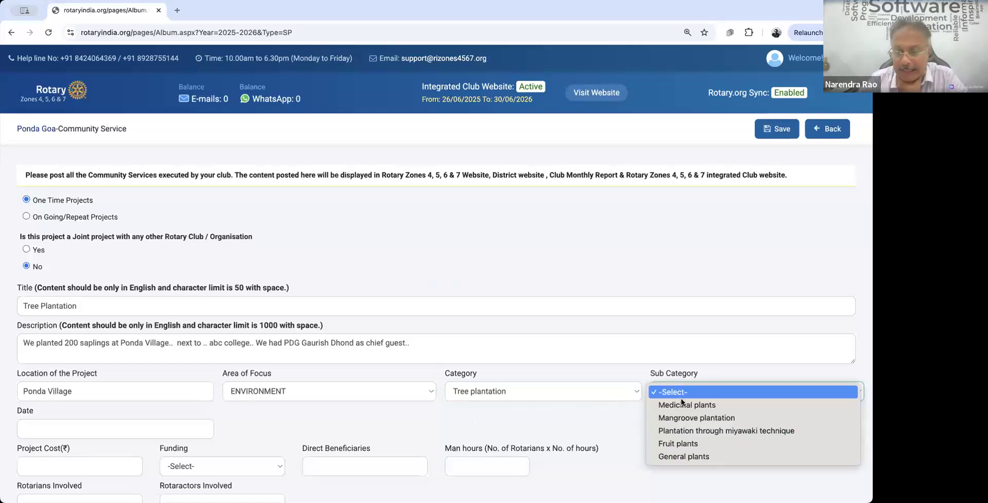
pyautogui.click(681, 455)
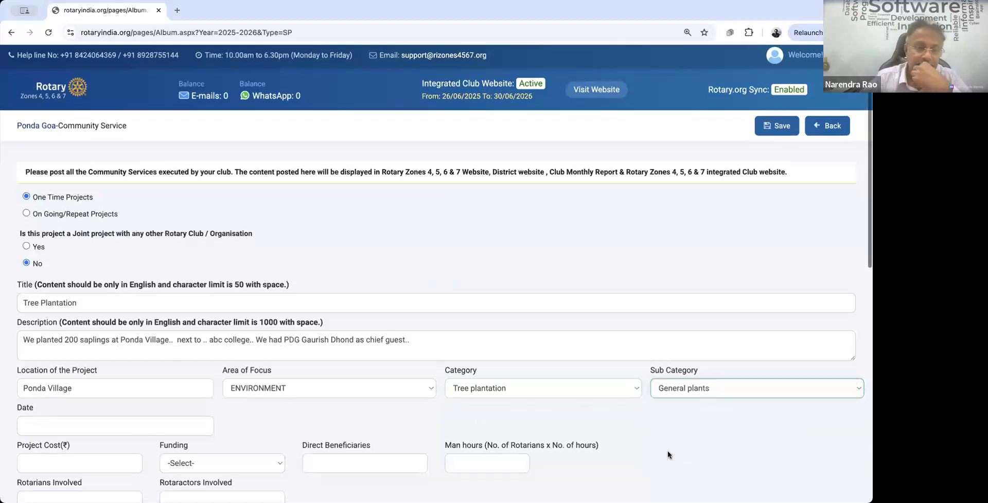
# Step: Set the project date to 08/07/2025, cost 5000, and funding Self Funded
pyautogui.scroll(-1, 668, 455)
pyautogui.click(103, 384)
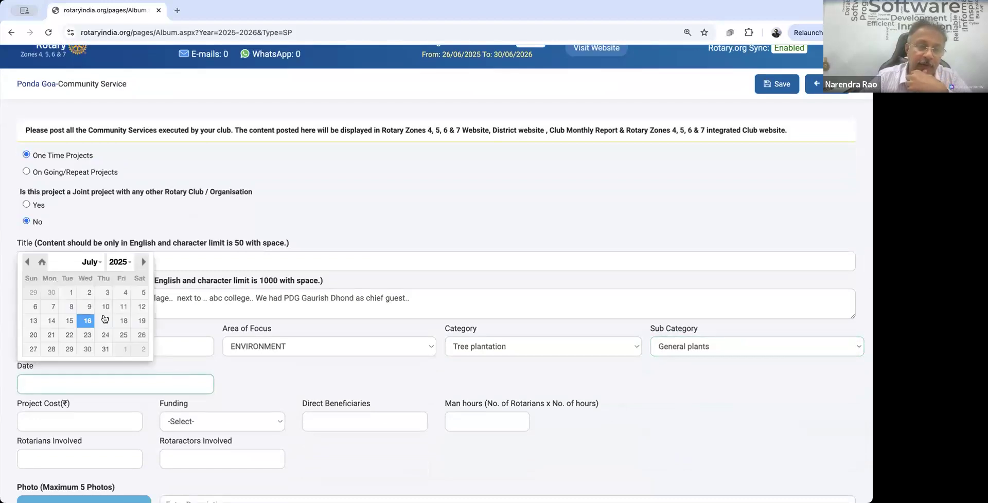
pyautogui.click(72, 307)
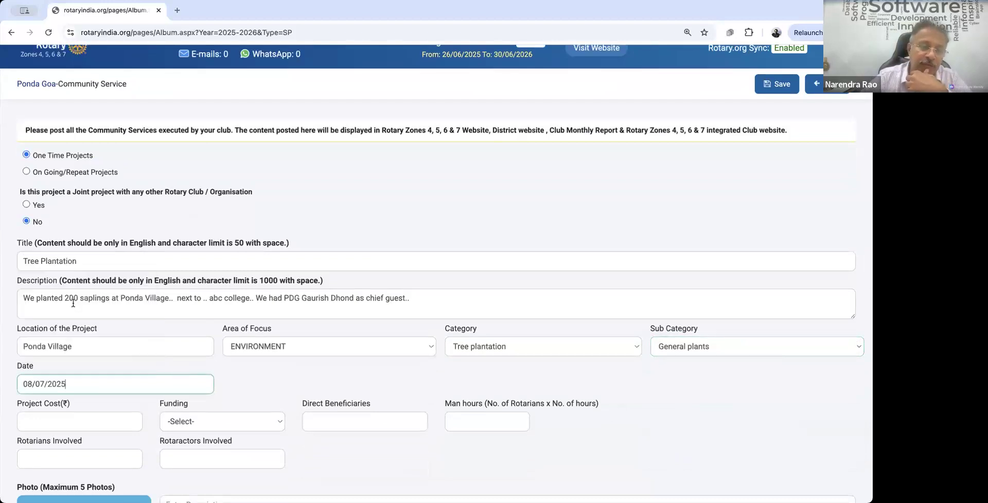
pyautogui.click(88, 425)
pyautogui.write('5000')
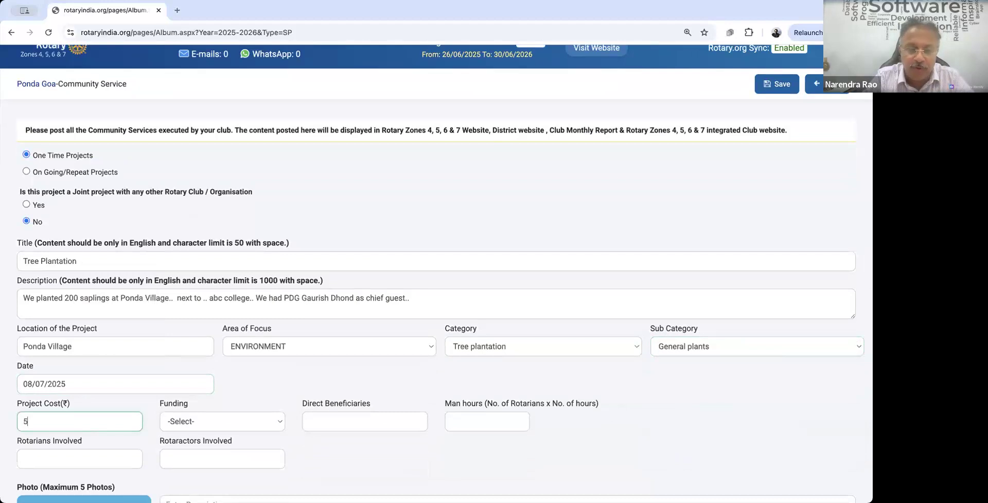
pyautogui.click(198, 423)
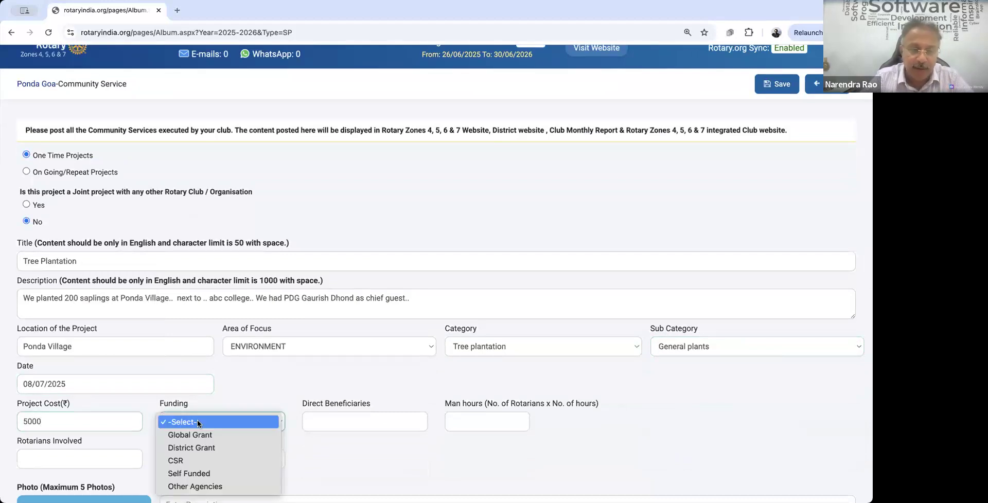
pyautogui.click(201, 474)
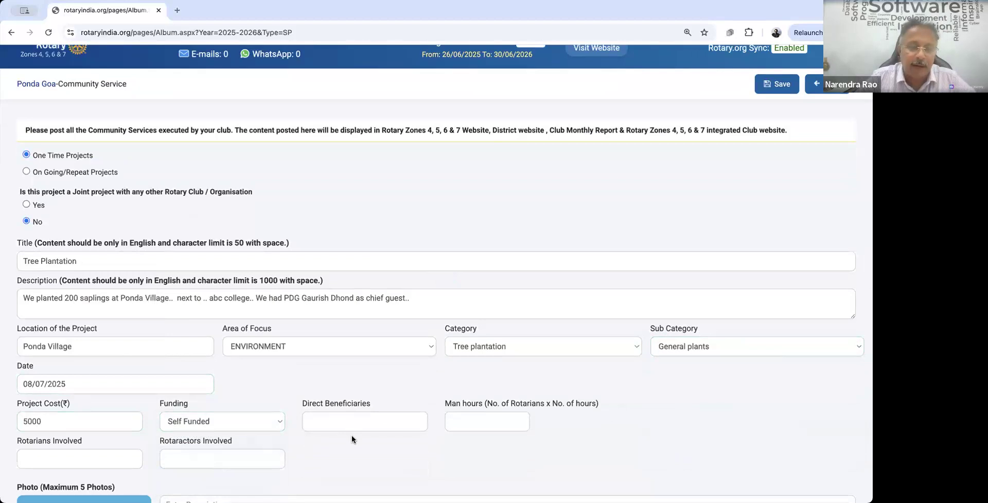
# Step: Enter 200 beneficiaries, 75 man hours, 25 Rotarians and 0 Rotaractors
pyautogui.click(346, 420)
pyautogui.write('200')
pyautogui.click(471, 421)
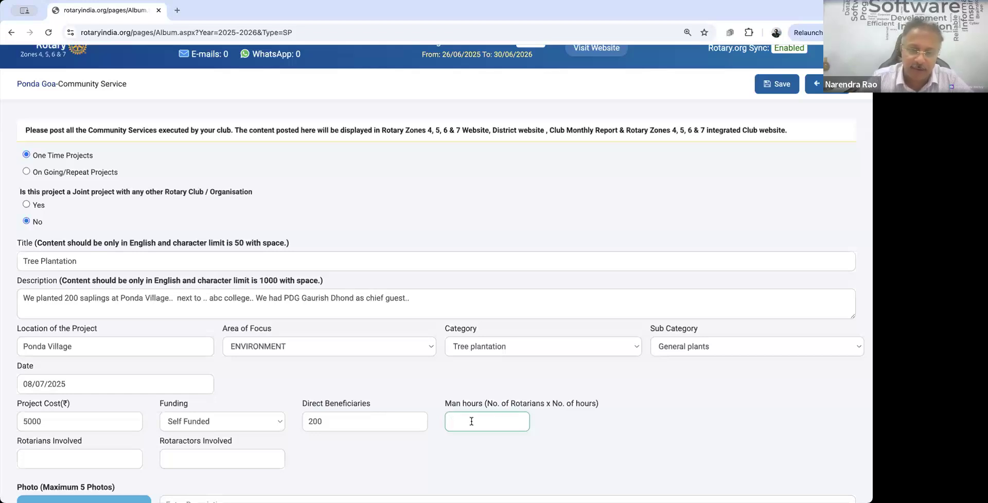
pyautogui.write('75')
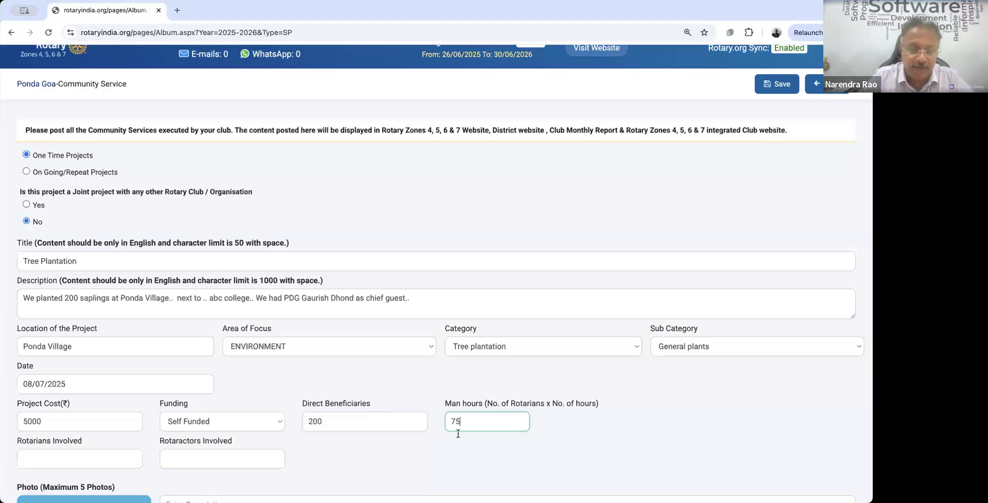
pyautogui.click(87, 454)
pyautogui.write('25')
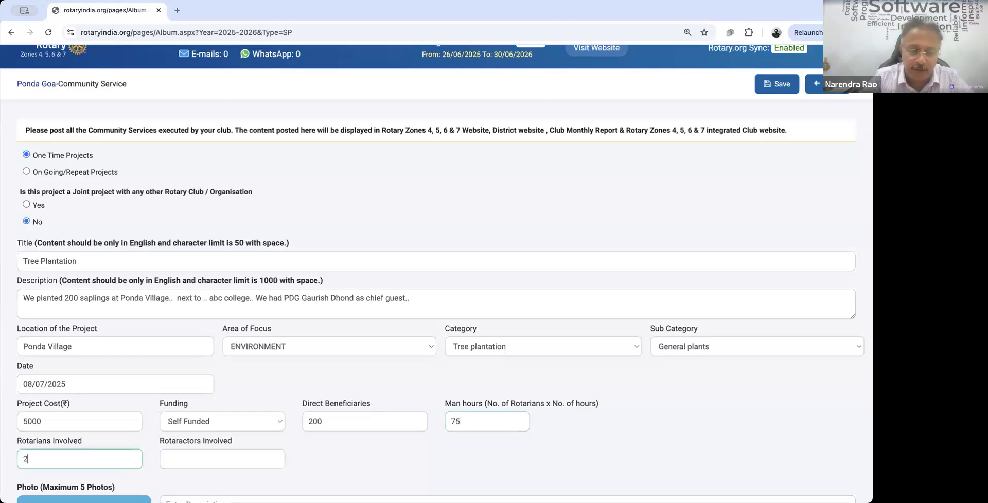
pyautogui.click(221, 457)
pyautogui.write('0')
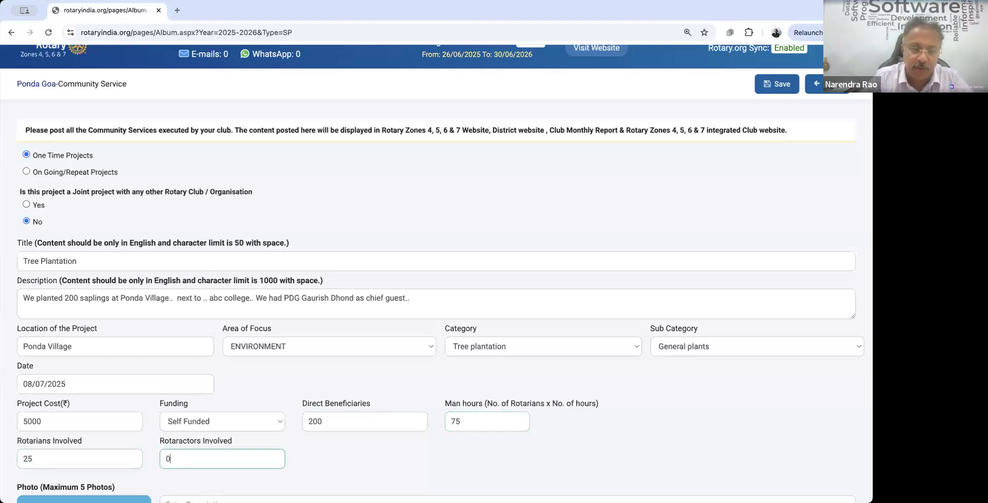
pyautogui.scroll(-5, 153, 385)
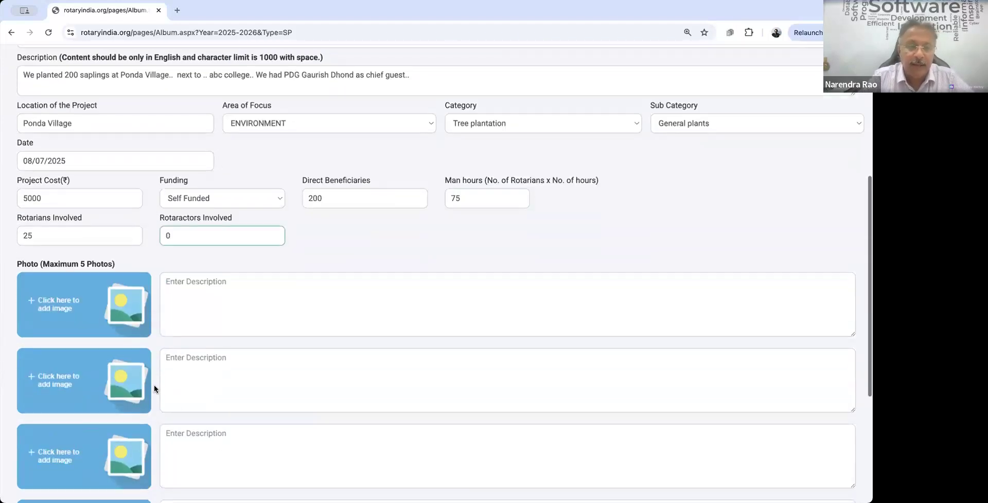
# Step: Attach the sapling photo to the first image slot
pyautogui.click(80, 301)
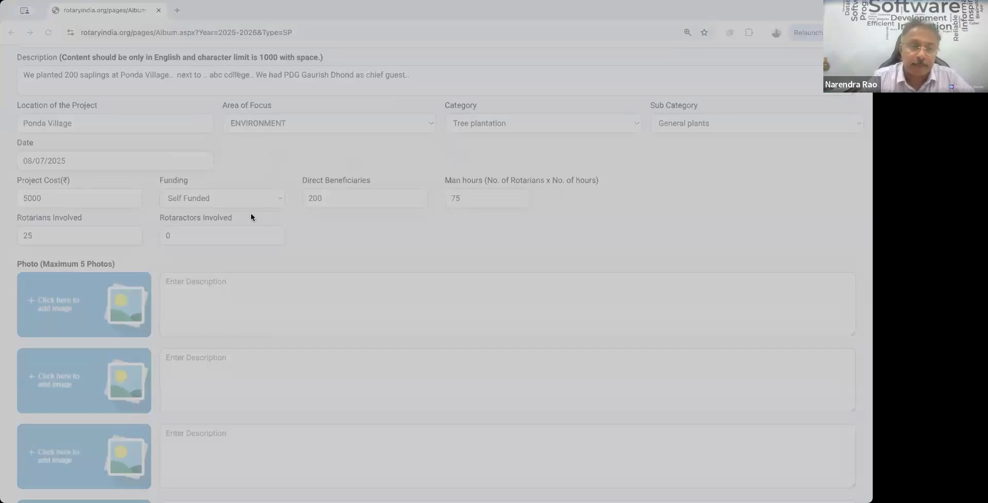
pyautogui.click(737, 404)
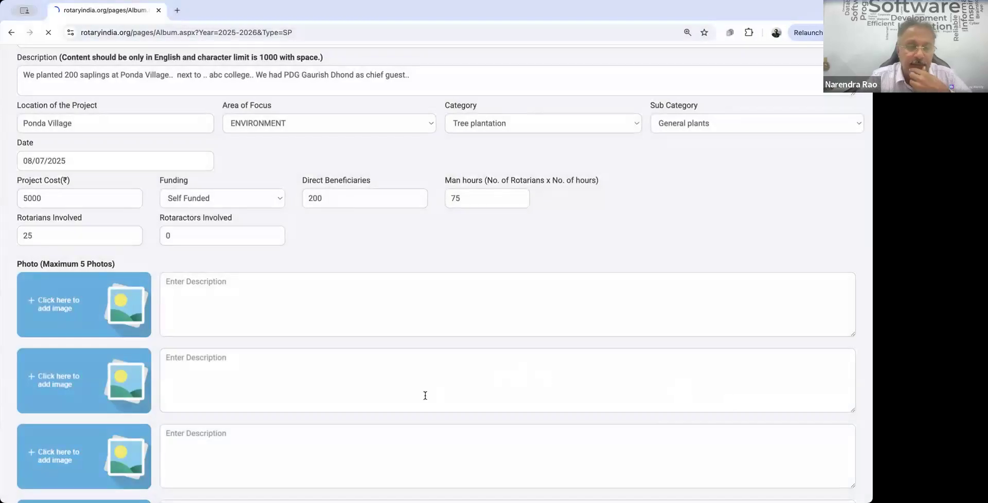
pyautogui.scroll(-1, 426, 396)
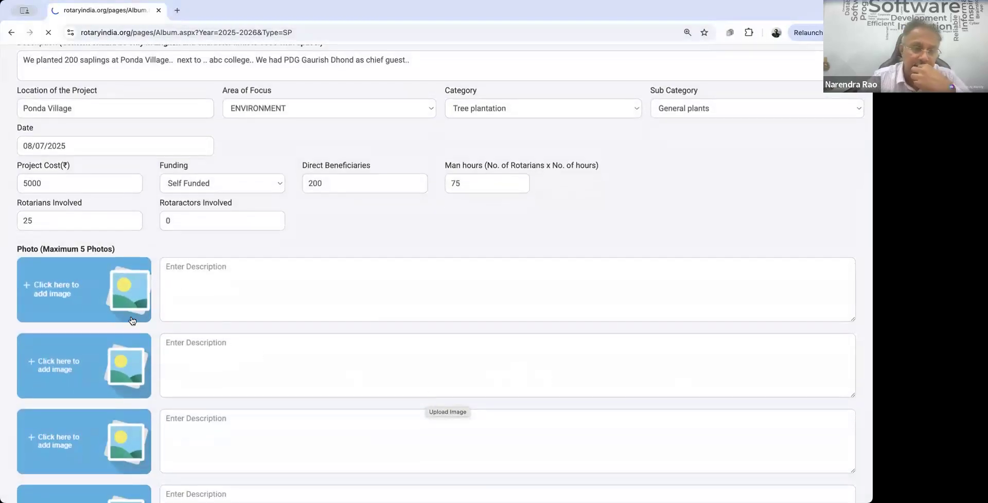
pyautogui.scroll(-3, 132, 321)
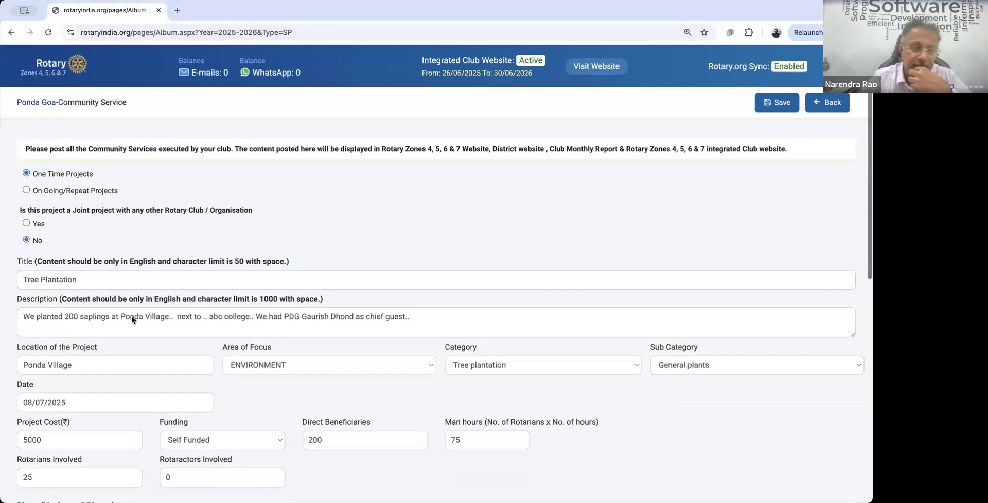
pyautogui.scroll(5, 137, 260)
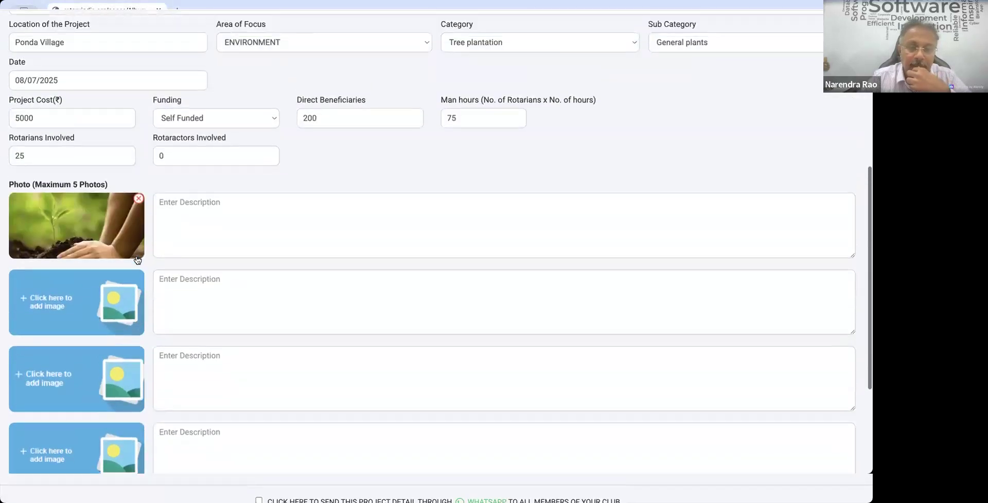
# Step: Caption the photo as the club secretary planting a sapling
pyautogui.click(191, 298)
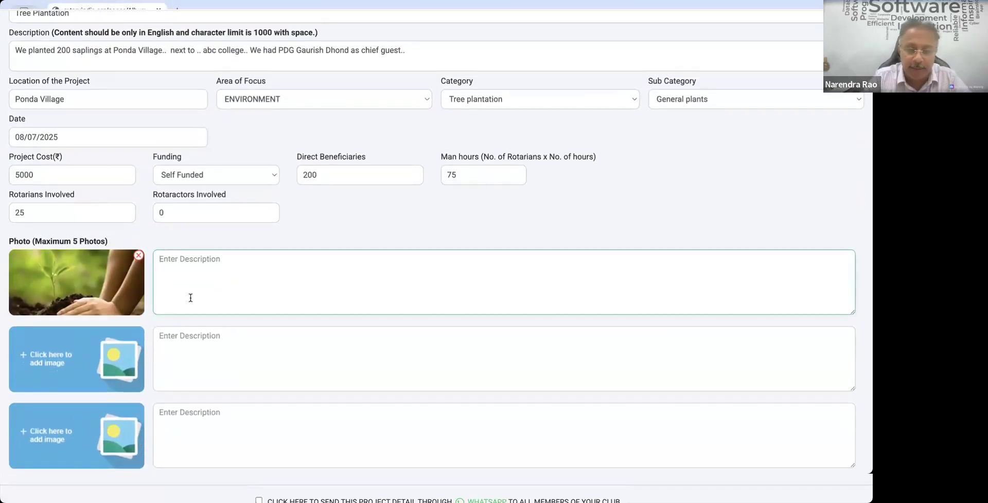
pyautogui.write('C')
pyautogui.press('BackSpace')
pyautogui.write('Pr')
pyautogui.press('BackSpace')
pyautogui.press('BackSpace')
pyautogui.write('Sc')
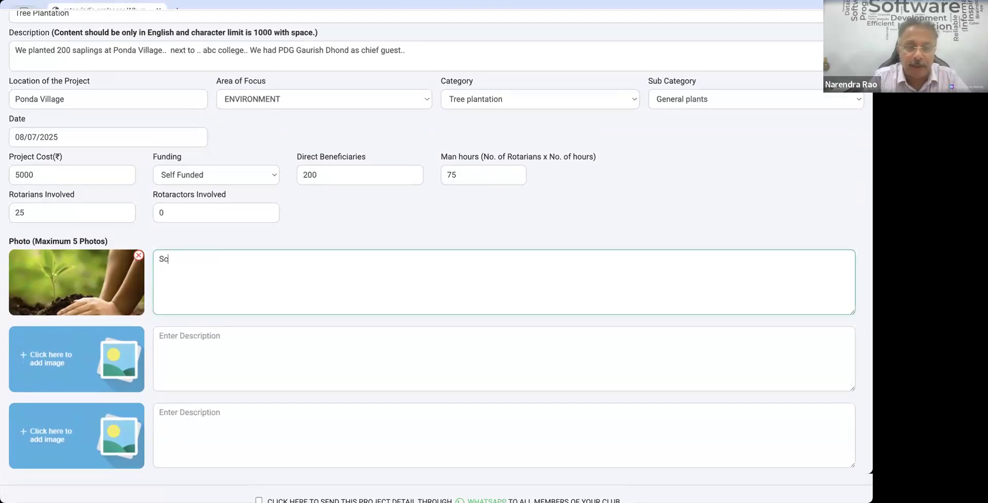
pyautogui.press('BackSpace')
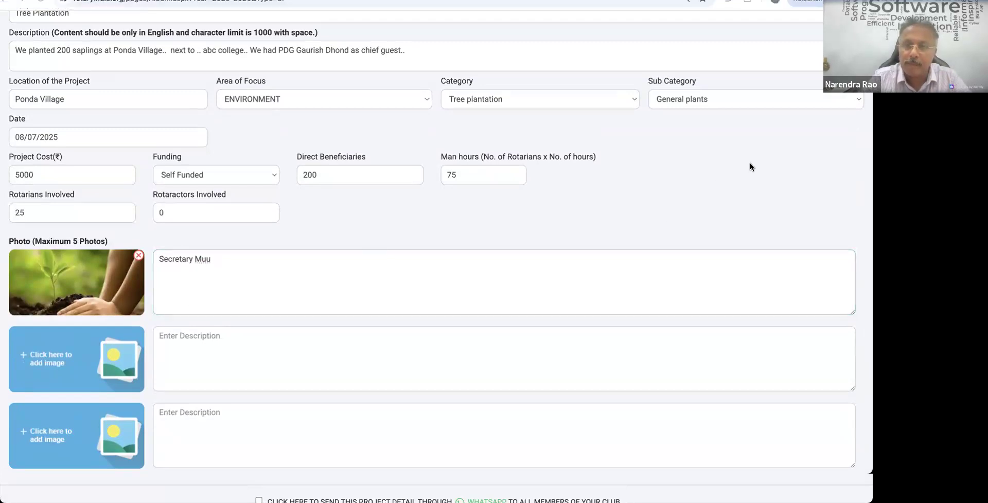
pyautogui.click(226, 291)
pyautogui.press('BackSpace')
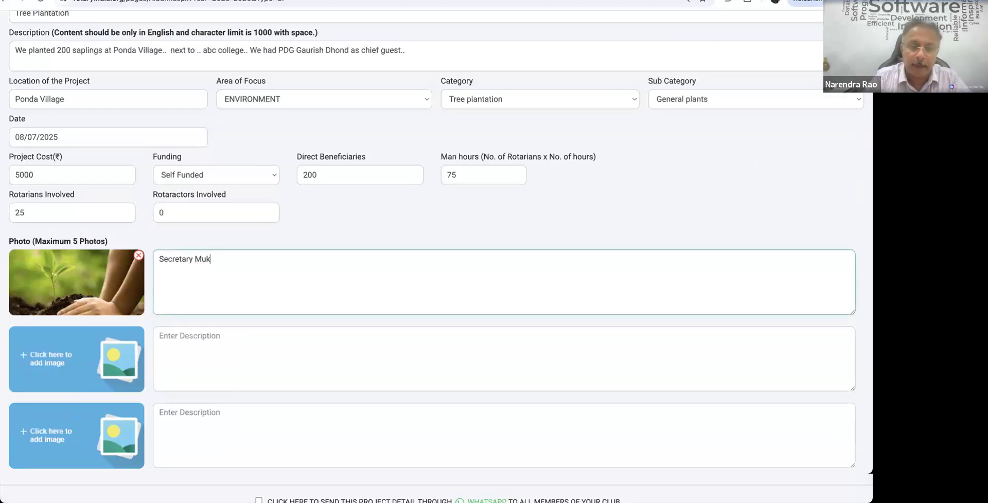
# Step: Save the new Tree Plantation project
pyautogui.scroll(-2, 254, 324)
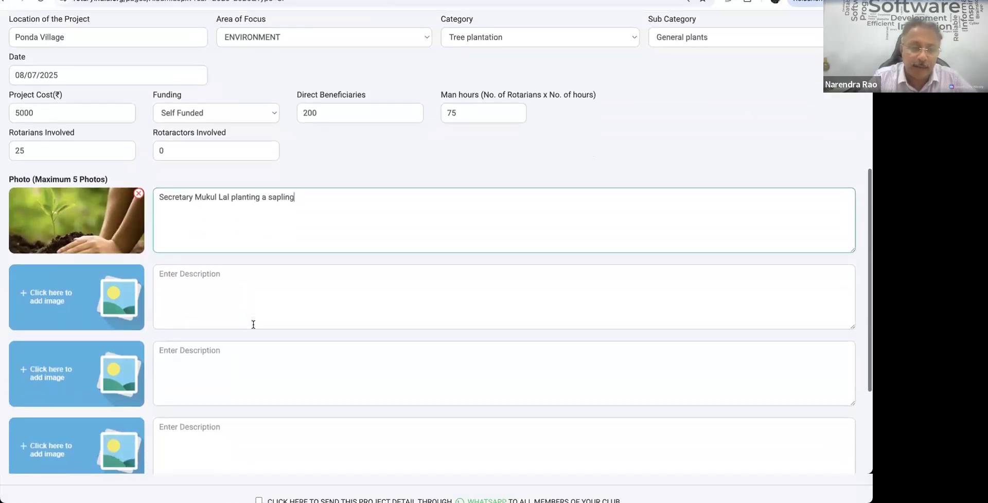
pyautogui.scroll(-3, 253, 325)
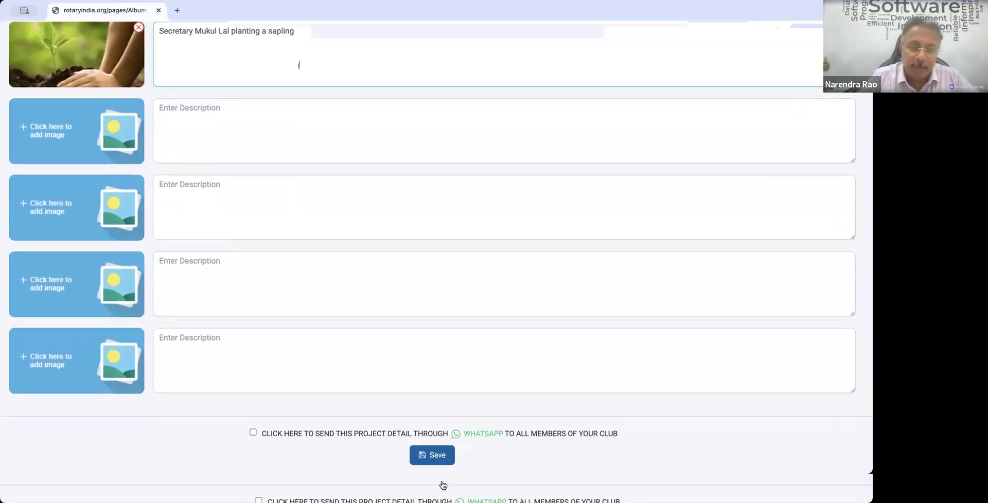
pyautogui.click(443, 485)
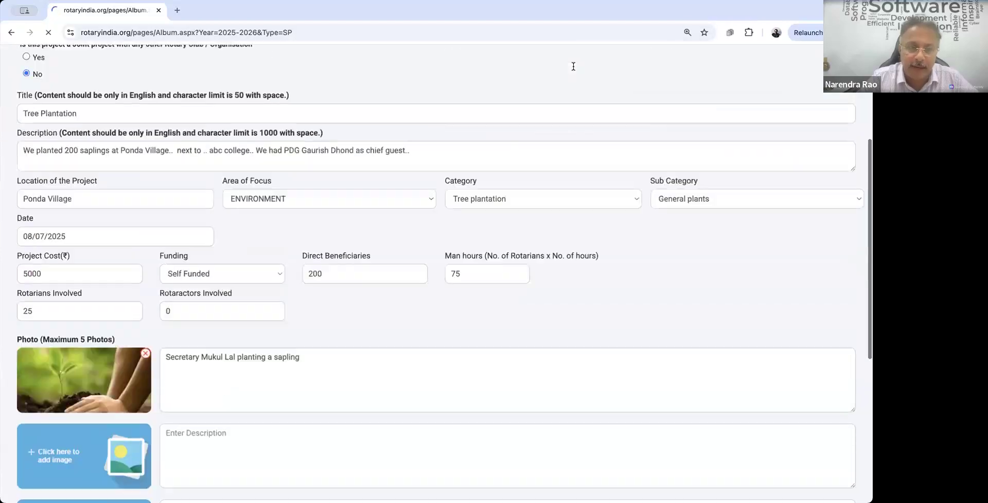
# Step: Wait for the project-added success message and dismiss it
pyautogui.scroll(-5, 564, 103)
pyautogui.scroll(-5, 534, 338)
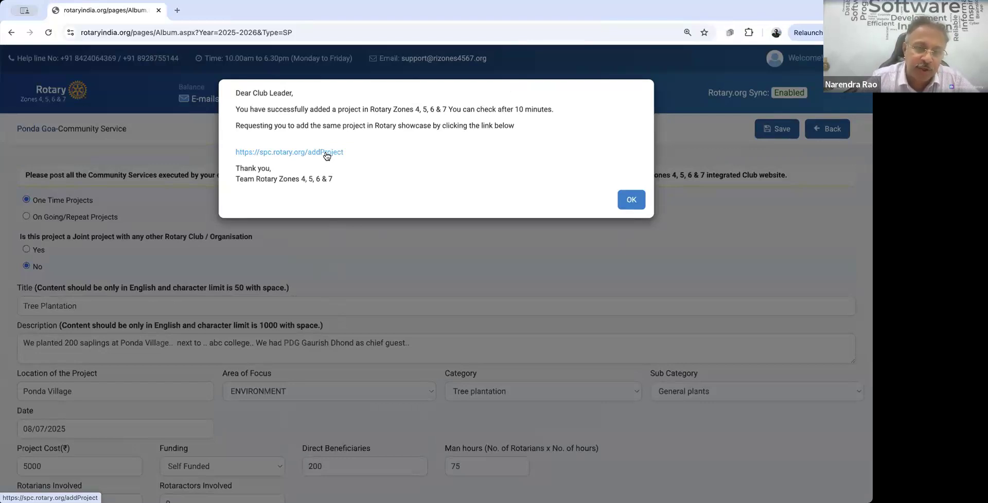
pyautogui.click(633, 200)
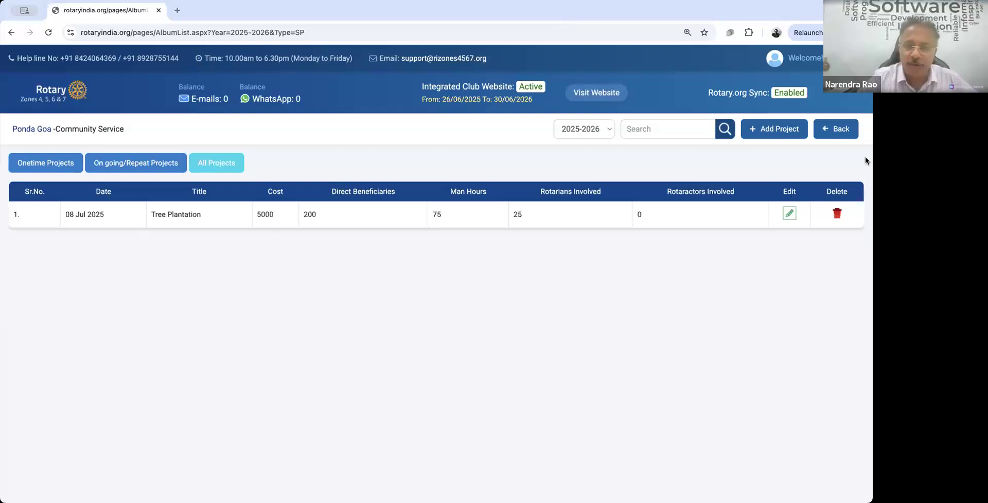
# Step: Go back to the Ponda Goa club Dashboard
pyautogui.click(841, 131)
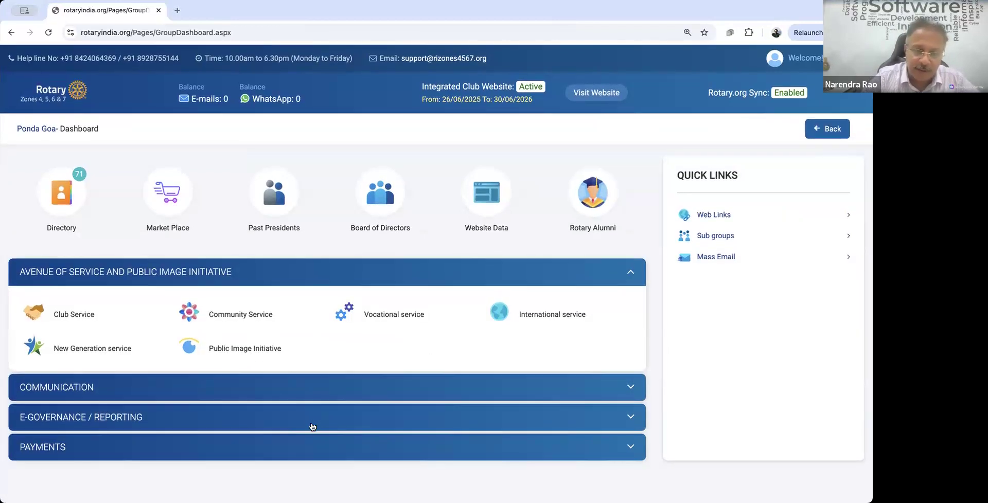
# Step: Open Club Monthly Report from the E-GOVERNANCE / REPORTING panel
pyautogui.click(316, 421)
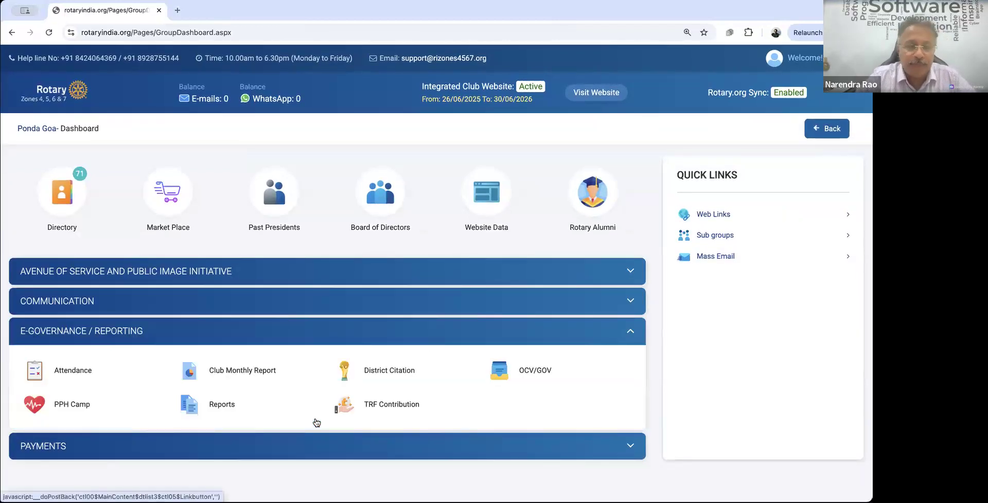
pyautogui.click(261, 376)
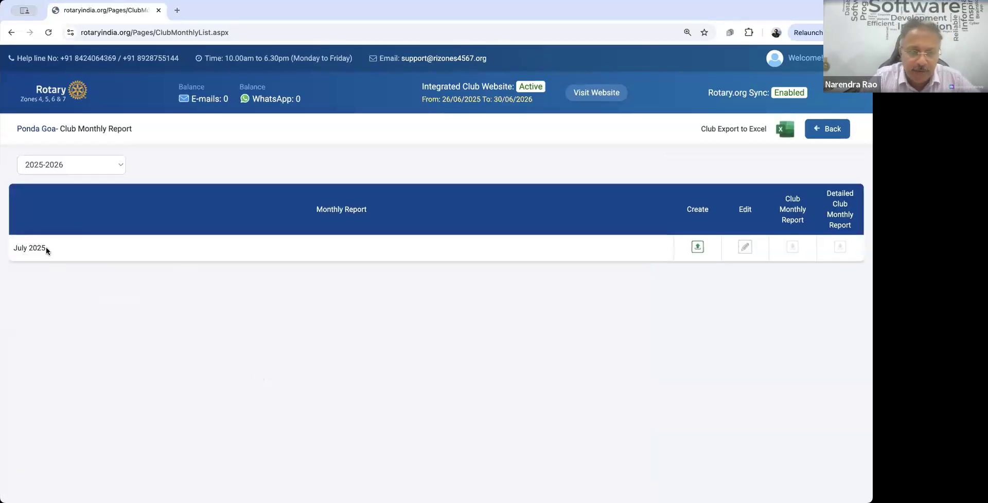
# Step: Create the monthly report for the July 2025 row
pyautogui.click(698, 248)
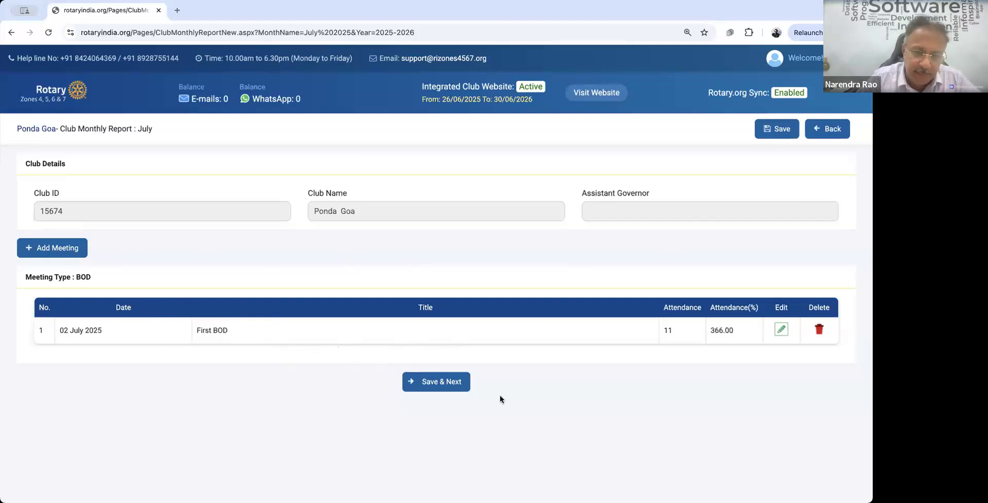
# Step: Save the July meeting list with the 02 July First BOD and continue to TRF contributions
pyautogui.click(445, 387)
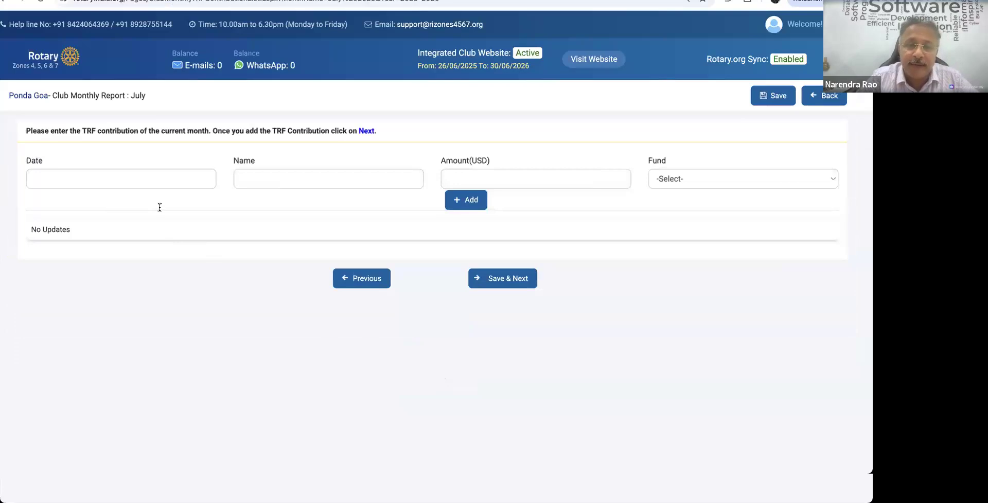
# Step: Enter a 1000 USD Annual (Unrestricted) TRF contribution dated 02/07/2025 under the contributor's name
pyautogui.click(128, 180)
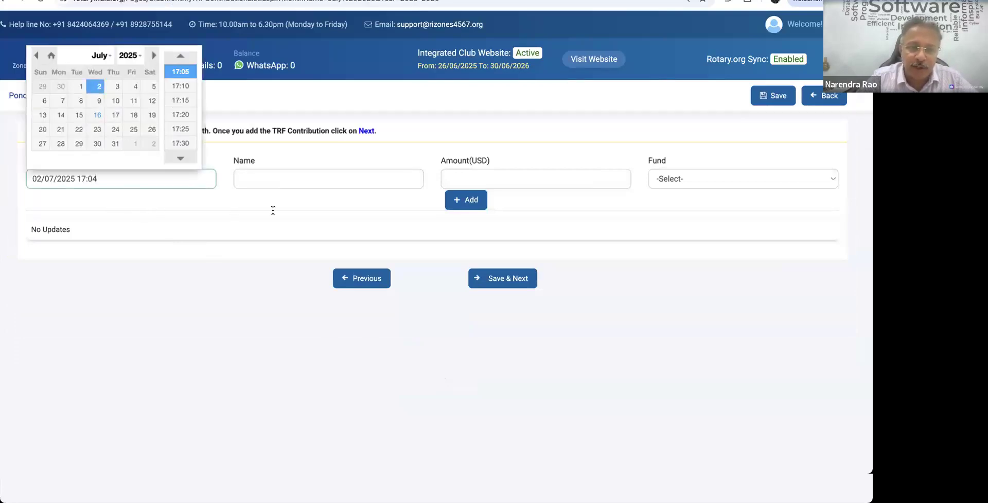
pyautogui.press('Tab')
pyautogui.write('Muku')
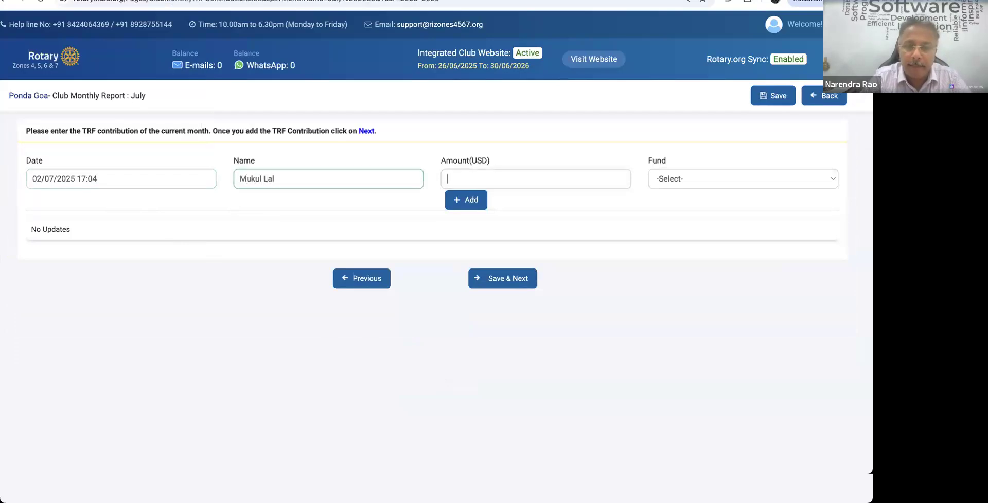
pyautogui.write('1000')
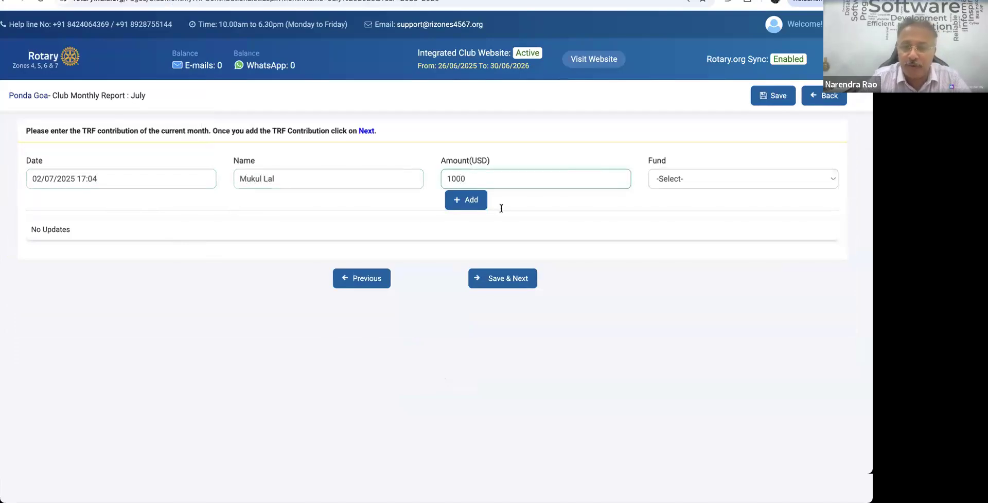
pyautogui.click(675, 214)
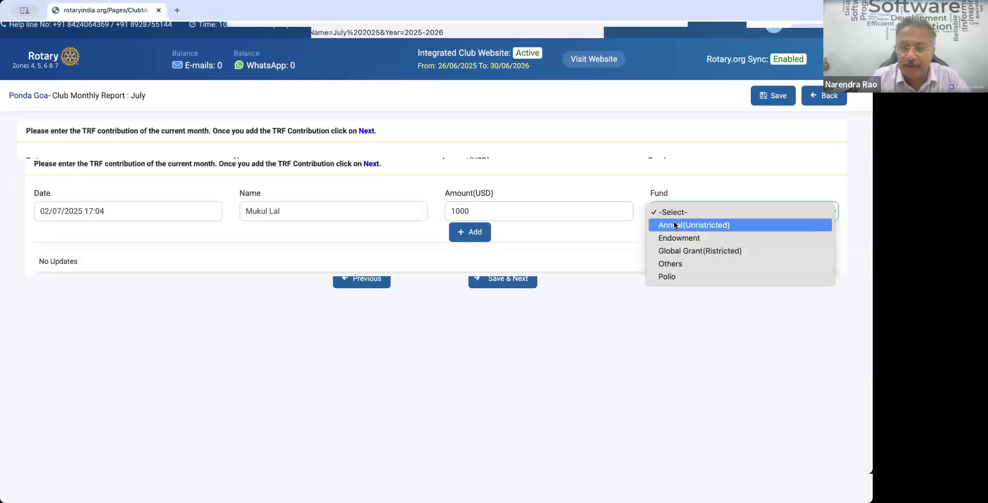
pyautogui.click(675, 225)
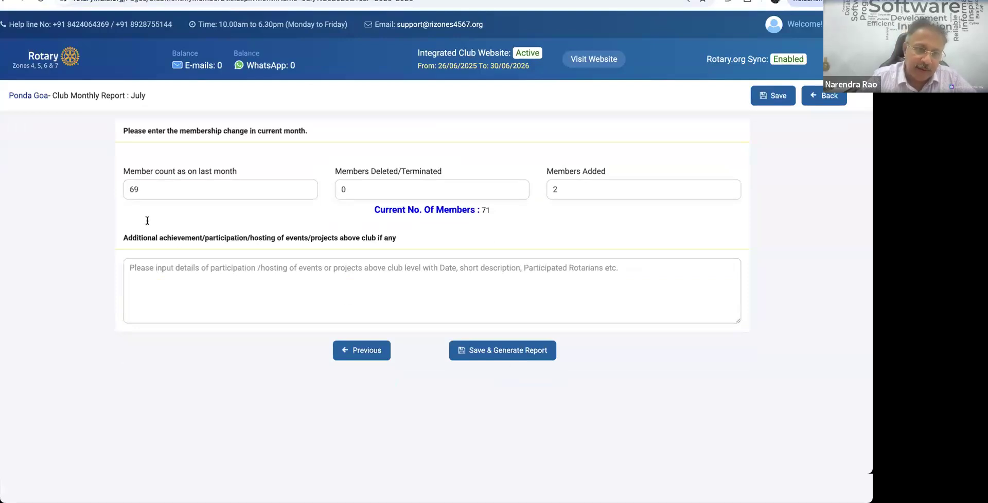
# Step: Check the membership figures: 69 members last month and 2 members added
pyautogui.moveTo(148, 221); pyautogui.dragTo(136, 221)
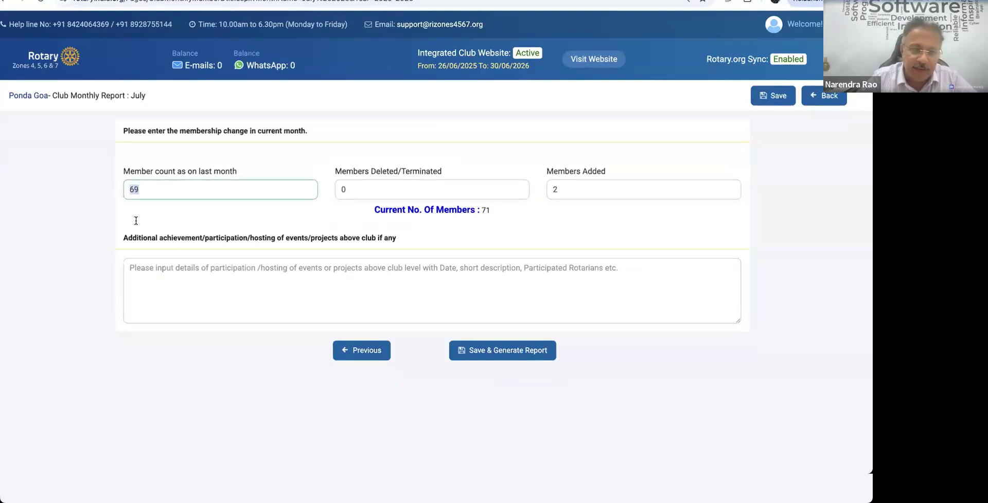
pyautogui.click(552, 250)
pyautogui.moveTo(554, 219); pyautogui.dragTo(563, 219)
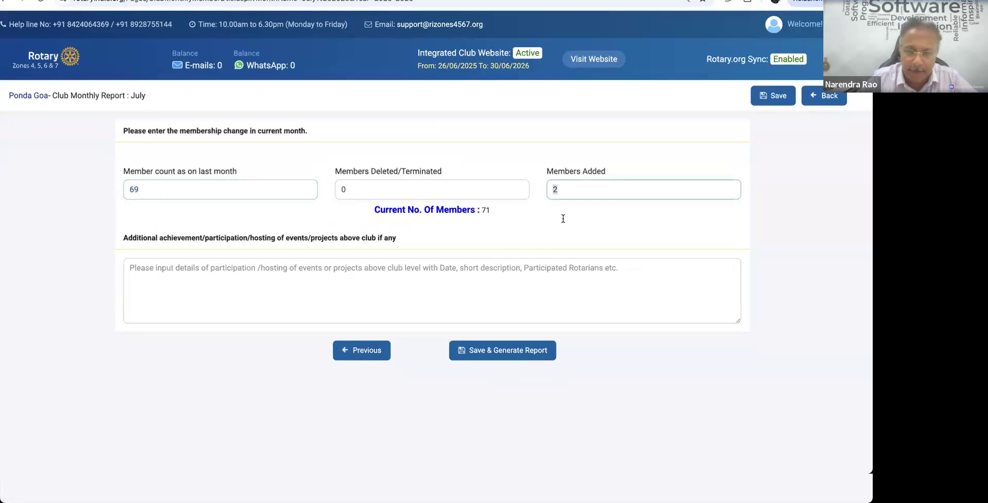
pyautogui.click(560, 256)
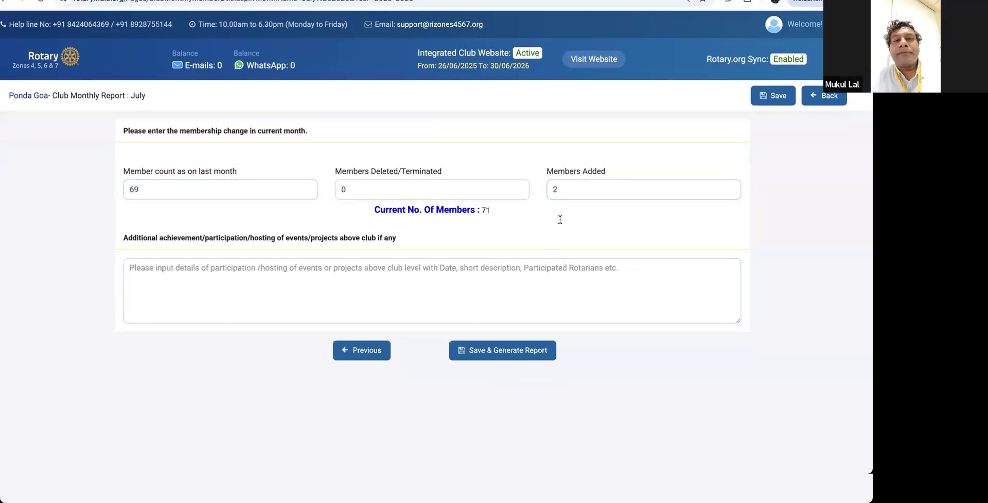
# Step: Draft a joint-event achievements note, clear it again, and generate the report
pyautogui.click(404, 323)
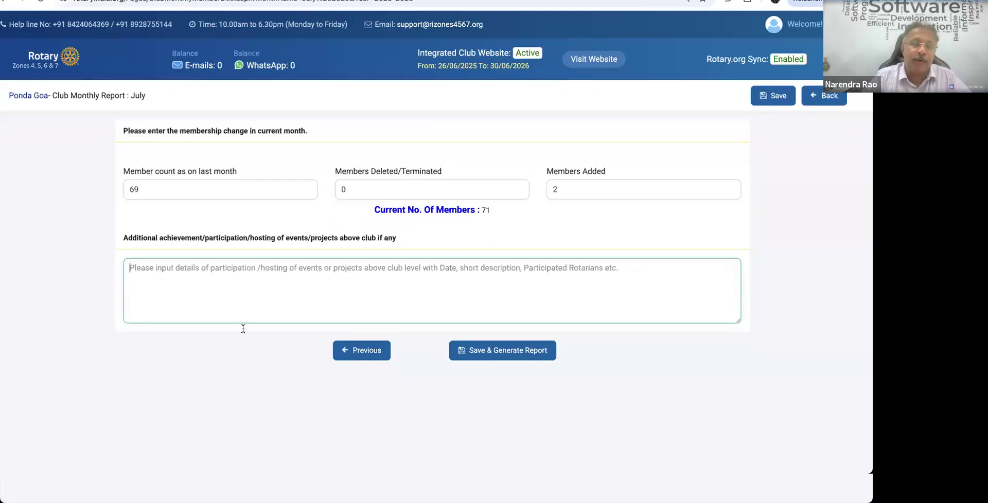
pyautogui.write('We ')
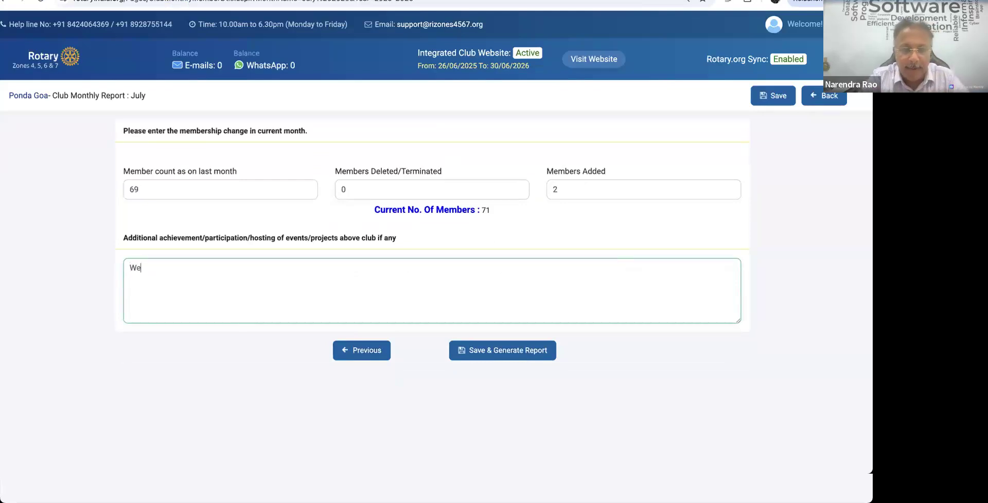
pyautogui.write('had a joint ')
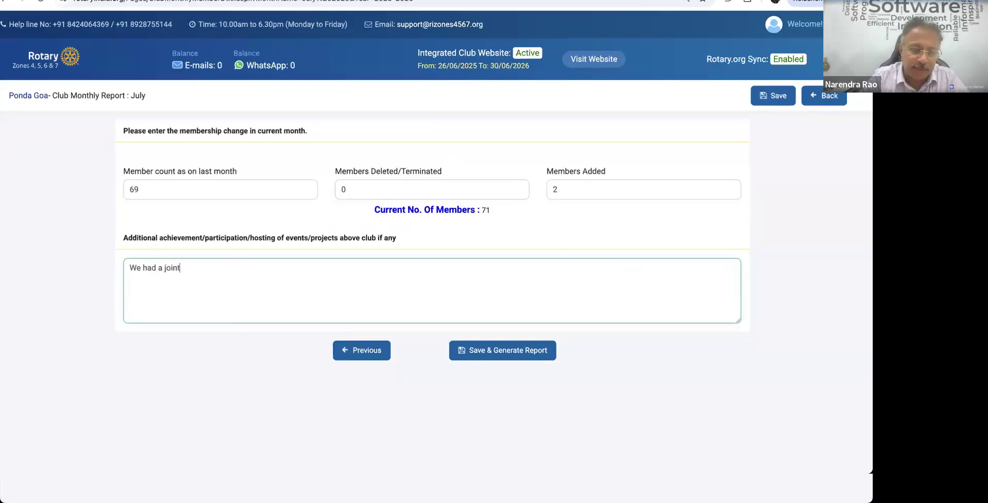
pyautogui.write('event wi')
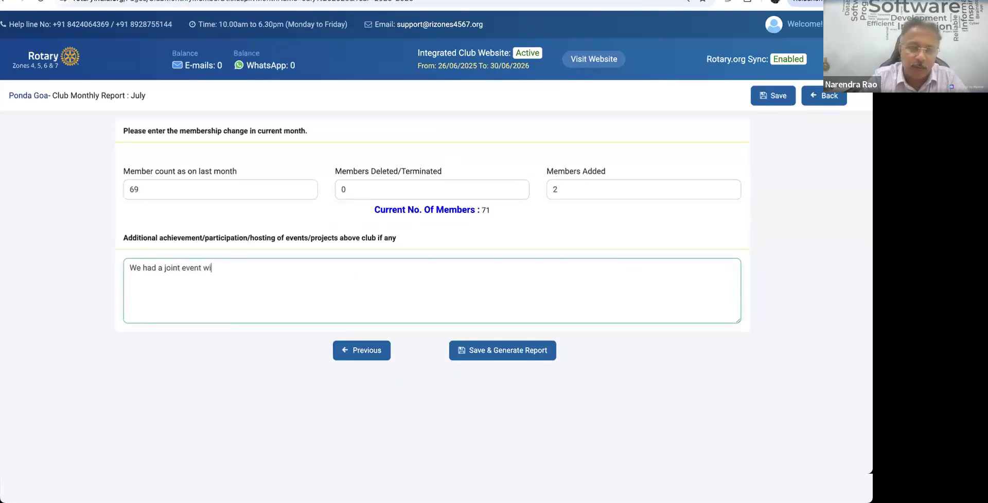
pyautogui.write('th Lione')
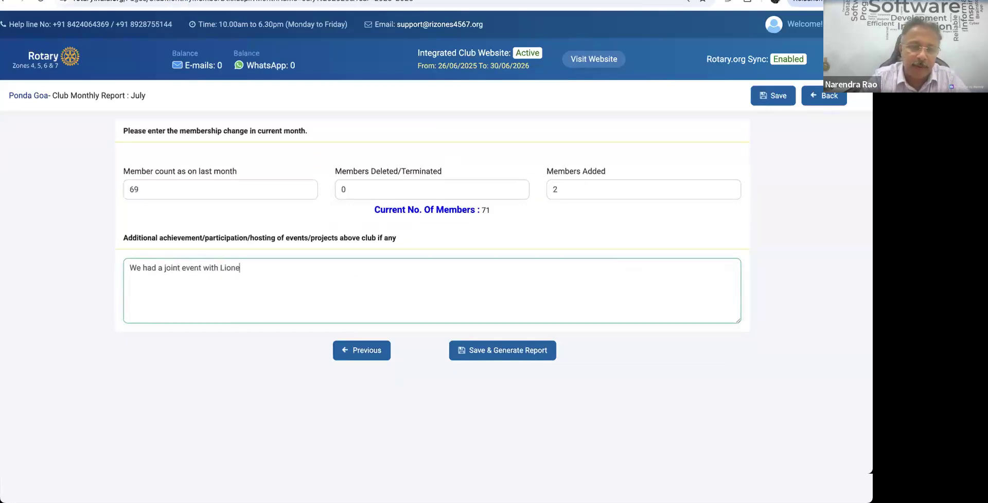
pyautogui.press('BackSpace')
pyautogui.write('s club o')
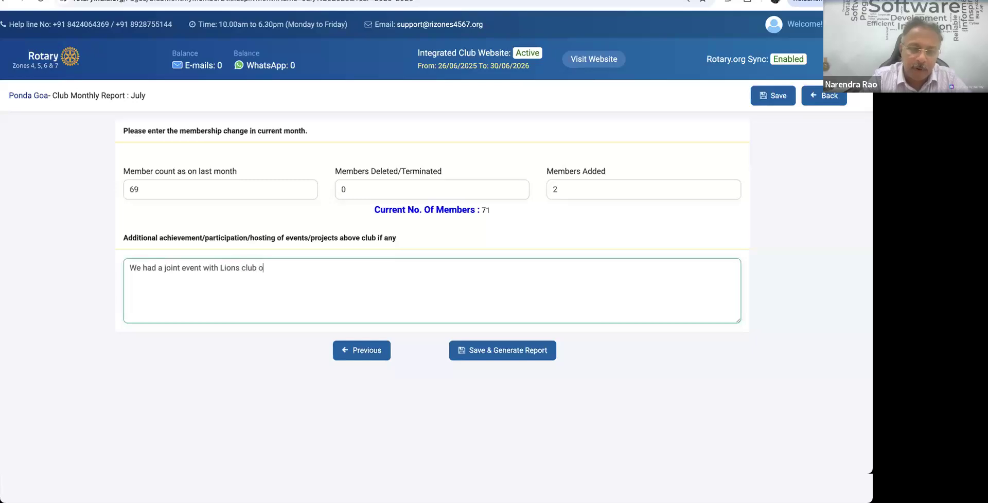
pyautogui.write('n.. How to')
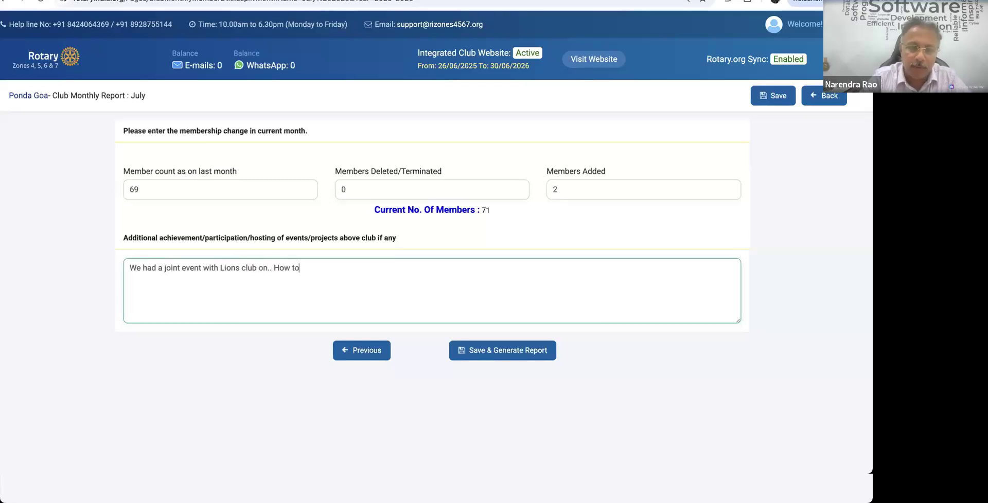
pyautogui.write(' improe')
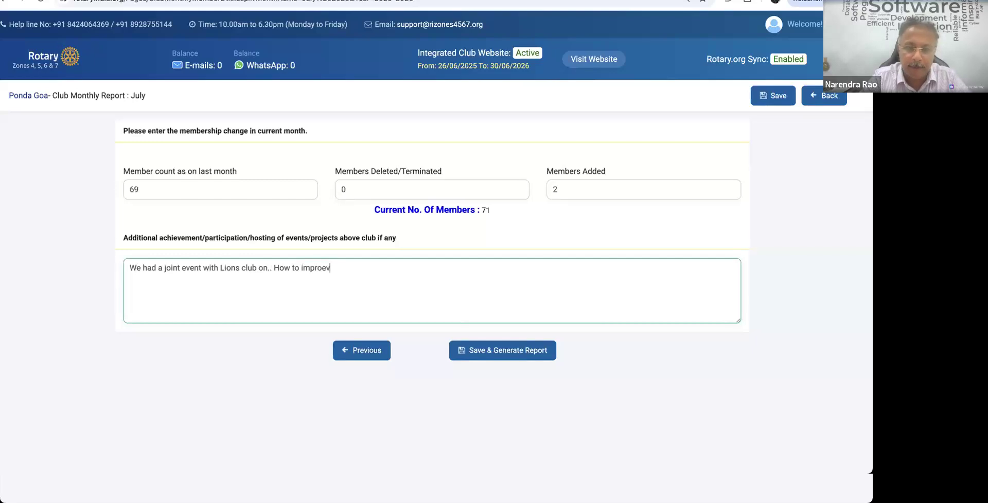
pyautogui.press('BackSpace')
pyautogui.write('ve the cicvic sense of..')
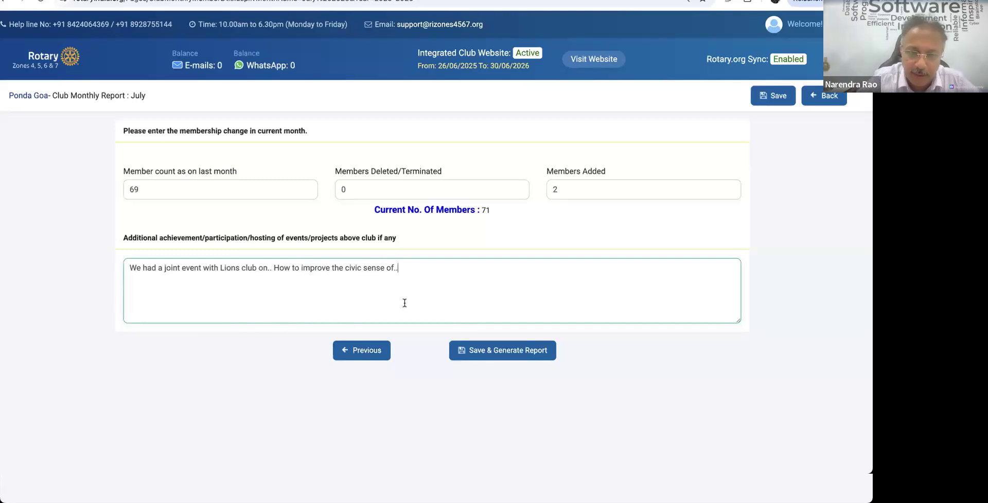
pyautogui.moveTo(397, 301); pyautogui.dragTo(69, 287)
pyautogui.press('BackSpace')
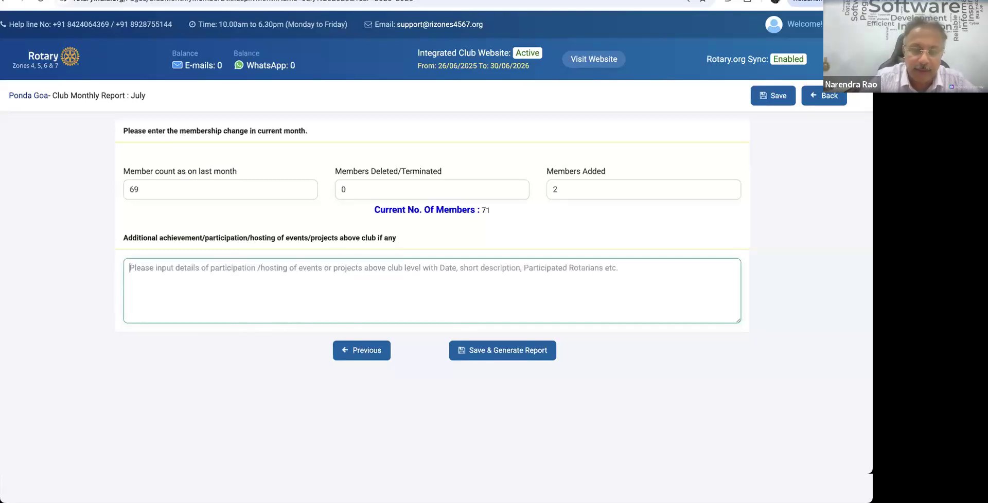
pyautogui.click(508, 386)
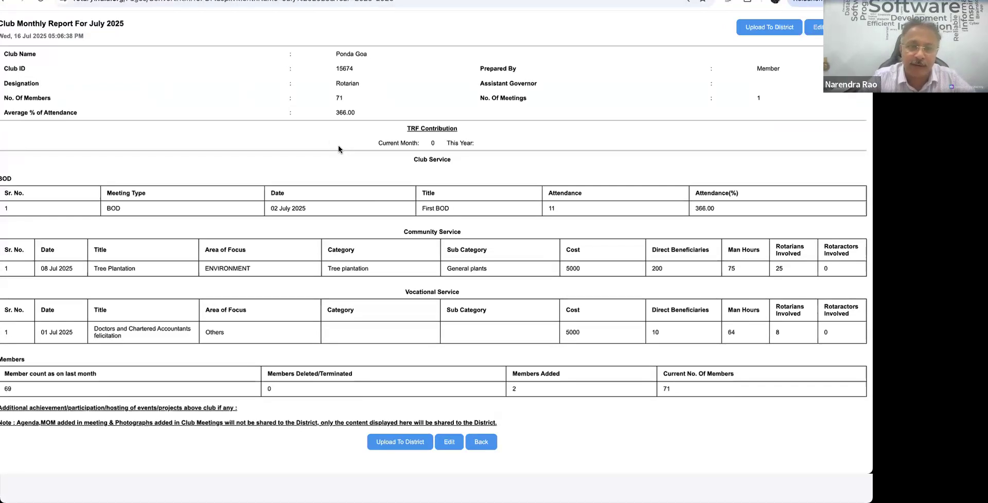
# Step: Upload the generated July 2025 report to the District
pyautogui.click(417, 476)
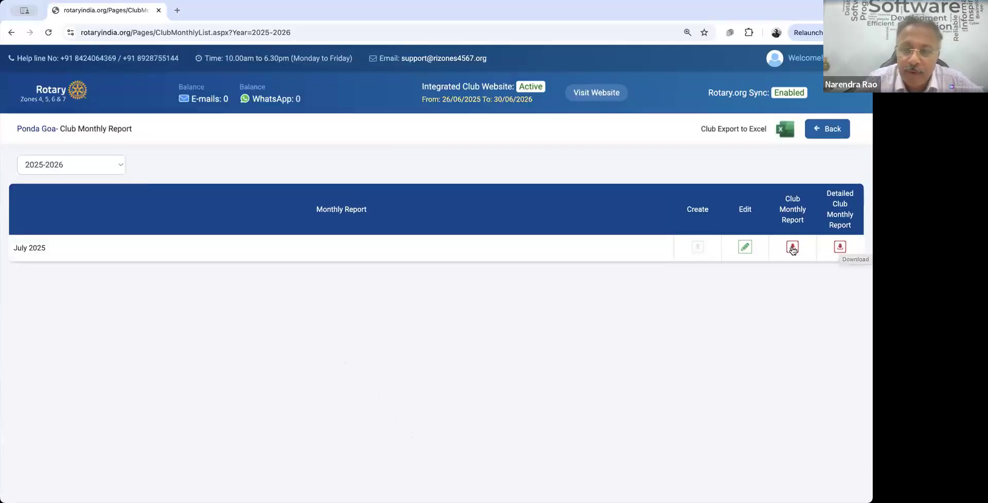
# Step: Download the July 2025 Club Monthly Report PDF from the report list
pyautogui.click(793, 248)
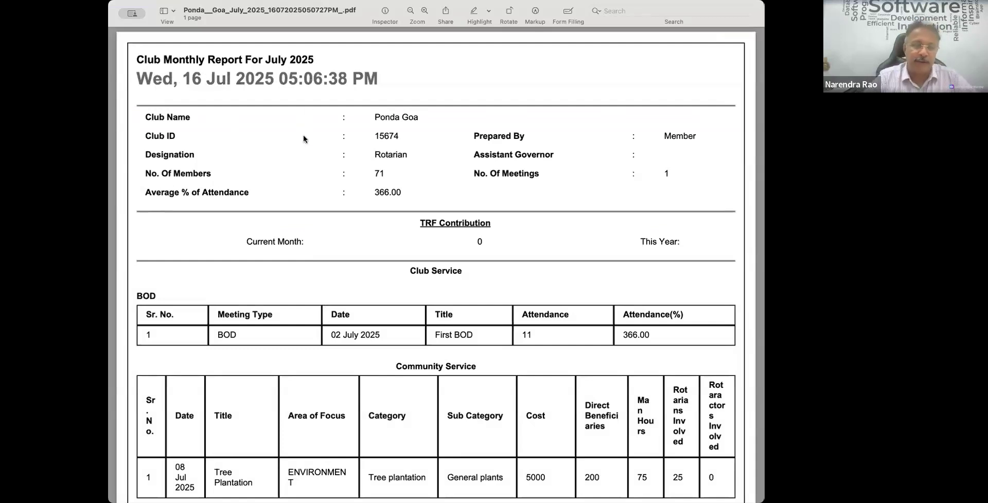
pyautogui.scroll(-3, 304, 138)
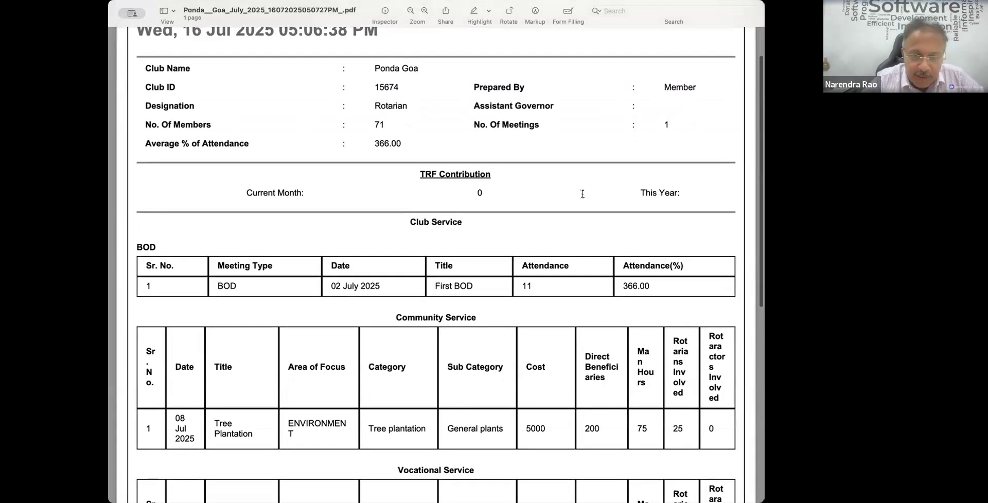
pyautogui.scroll(-2, 548, 207)
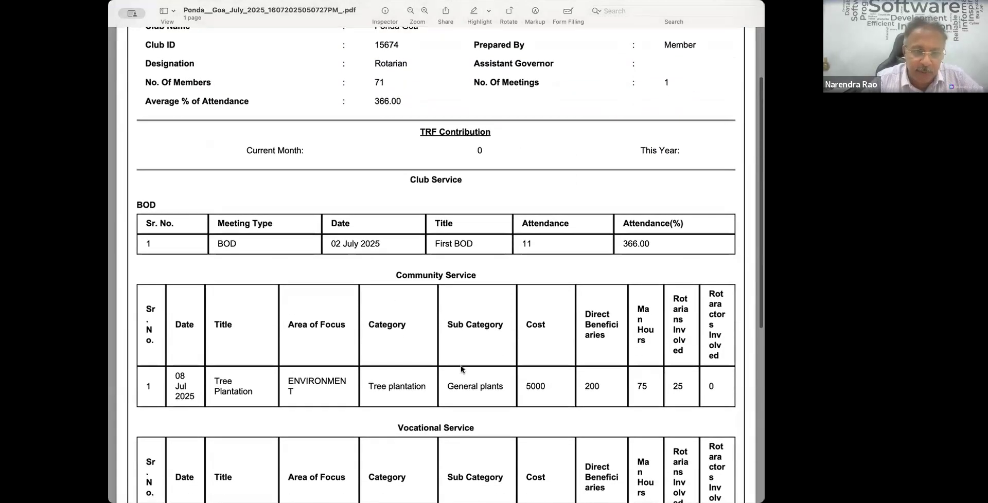
pyautogui.scroll(-6, 360, 421)
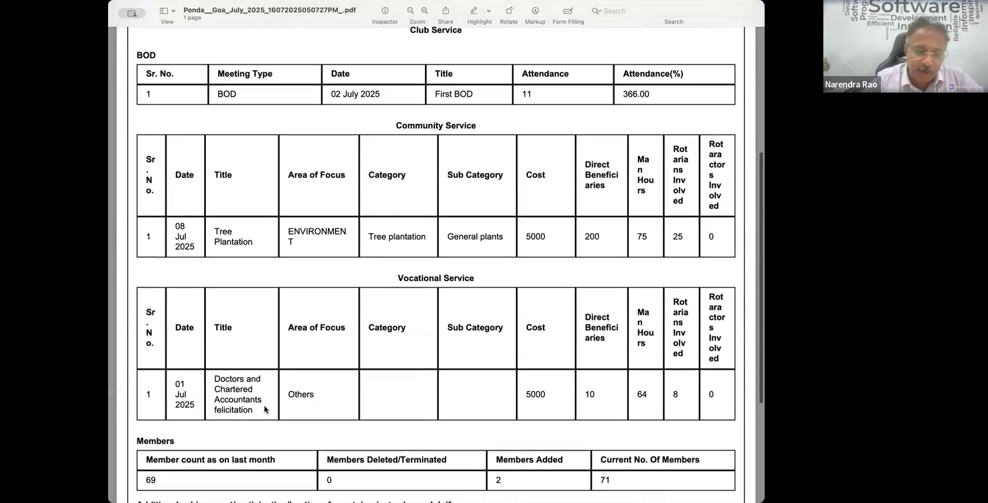
pyautogui.scroll(-5, 265, 410)
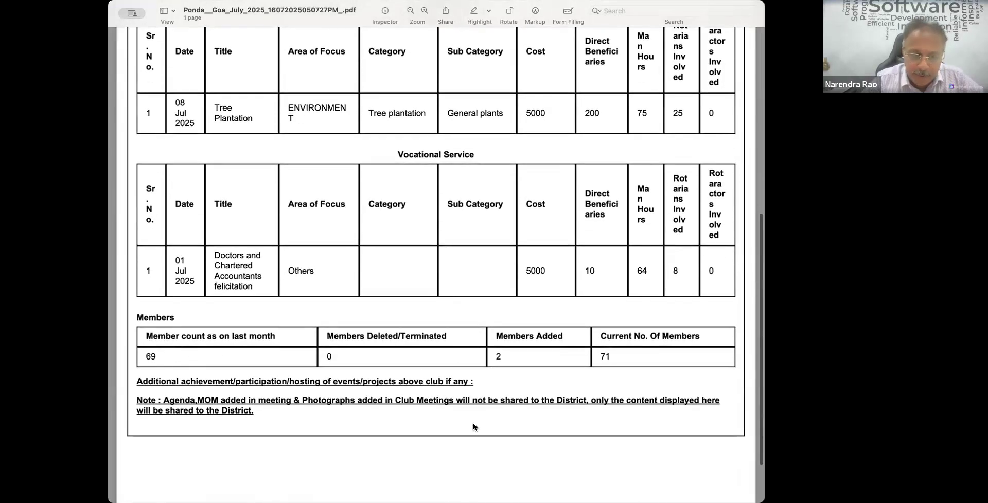
pyautogui.scroll(15, 473, 427)
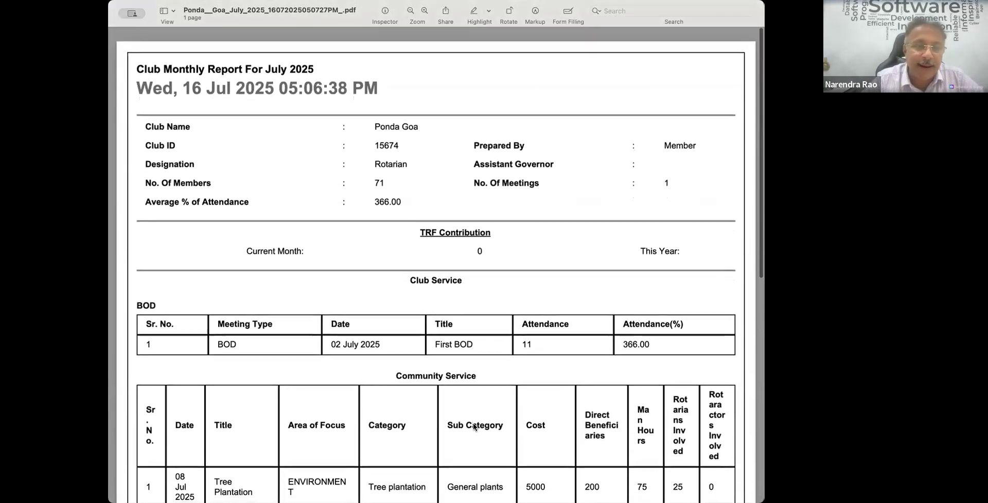
pyautogui.scroll(-10, 473, 427)
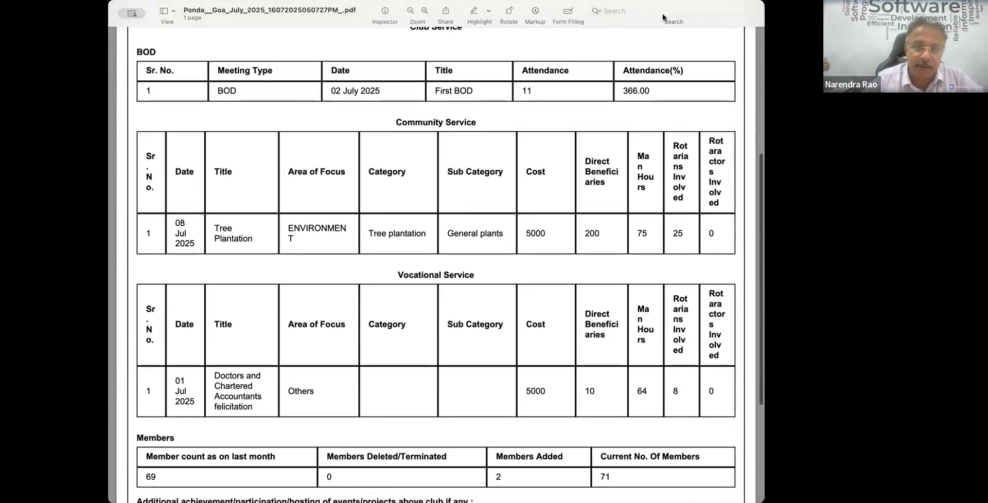